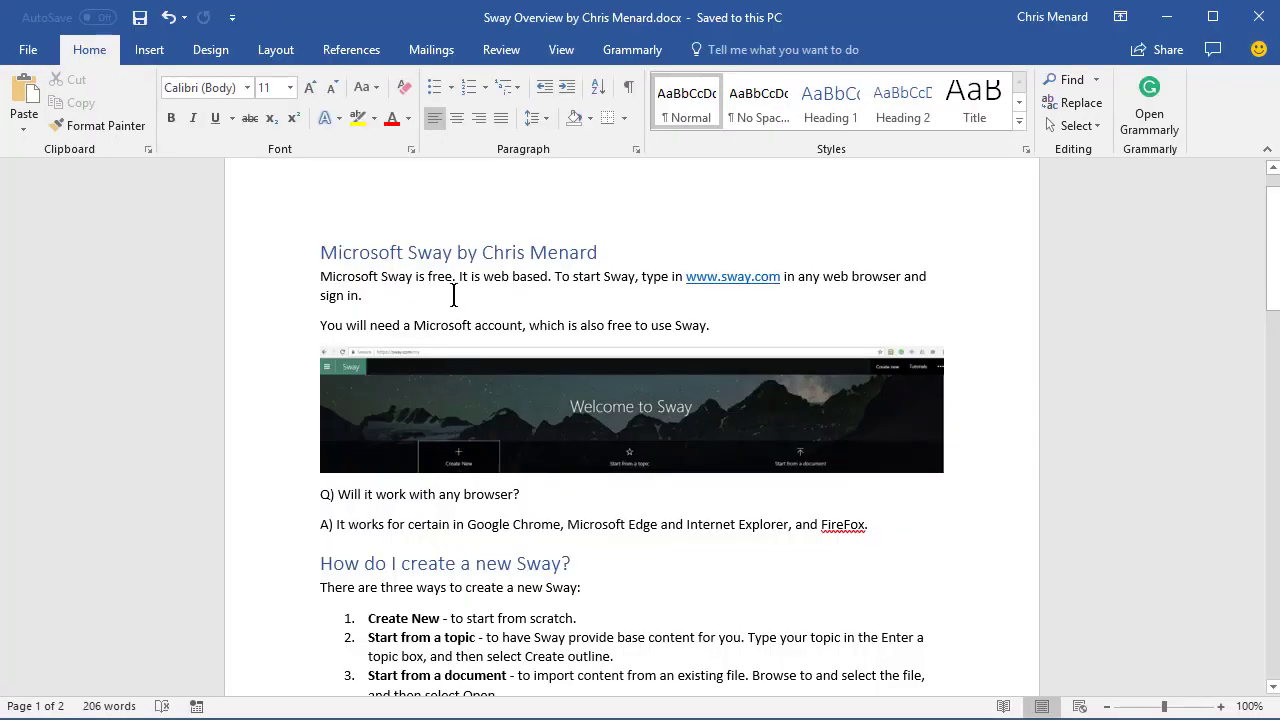
Review the Sway overview document's headings, text and images, and close the document in Word.
{"action": "scroll", "coordinate": [446, 256], "scroll_direction": "down", "scroll_amount": 4}
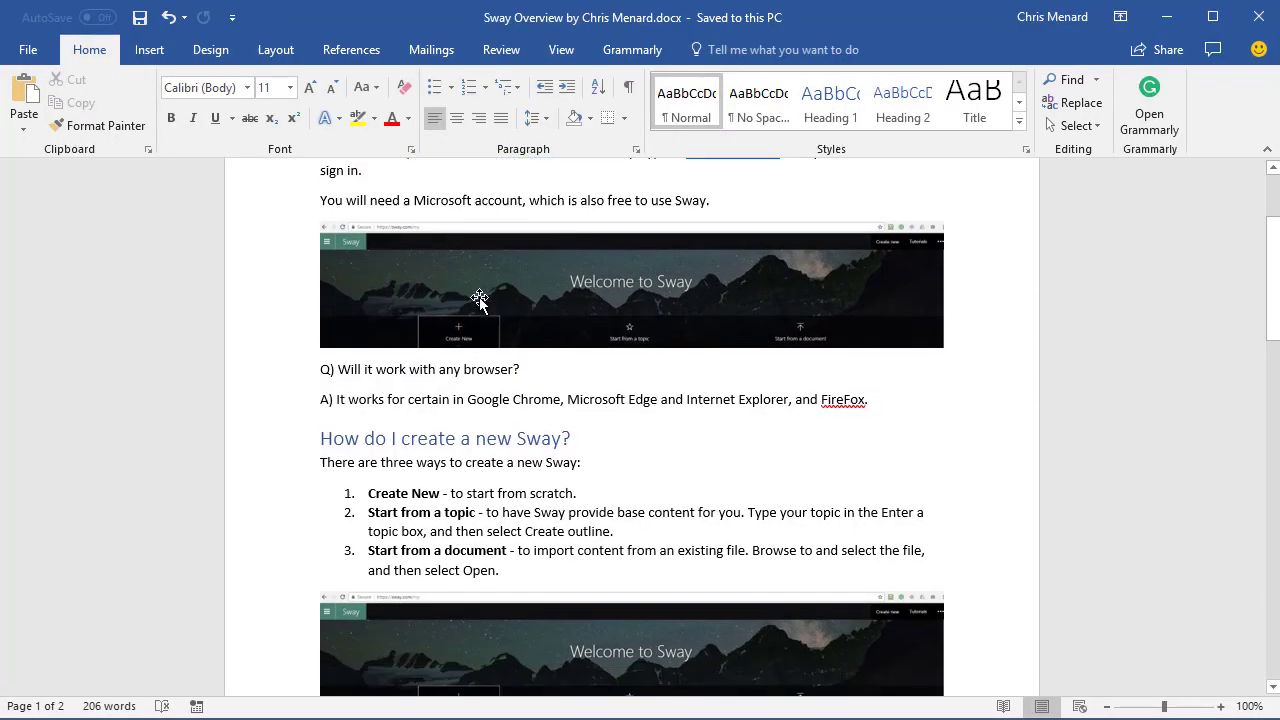
{"action": "scroll", "coordinate": [520, 445], "scroll_direction": "down", "scroll_amount": 6}
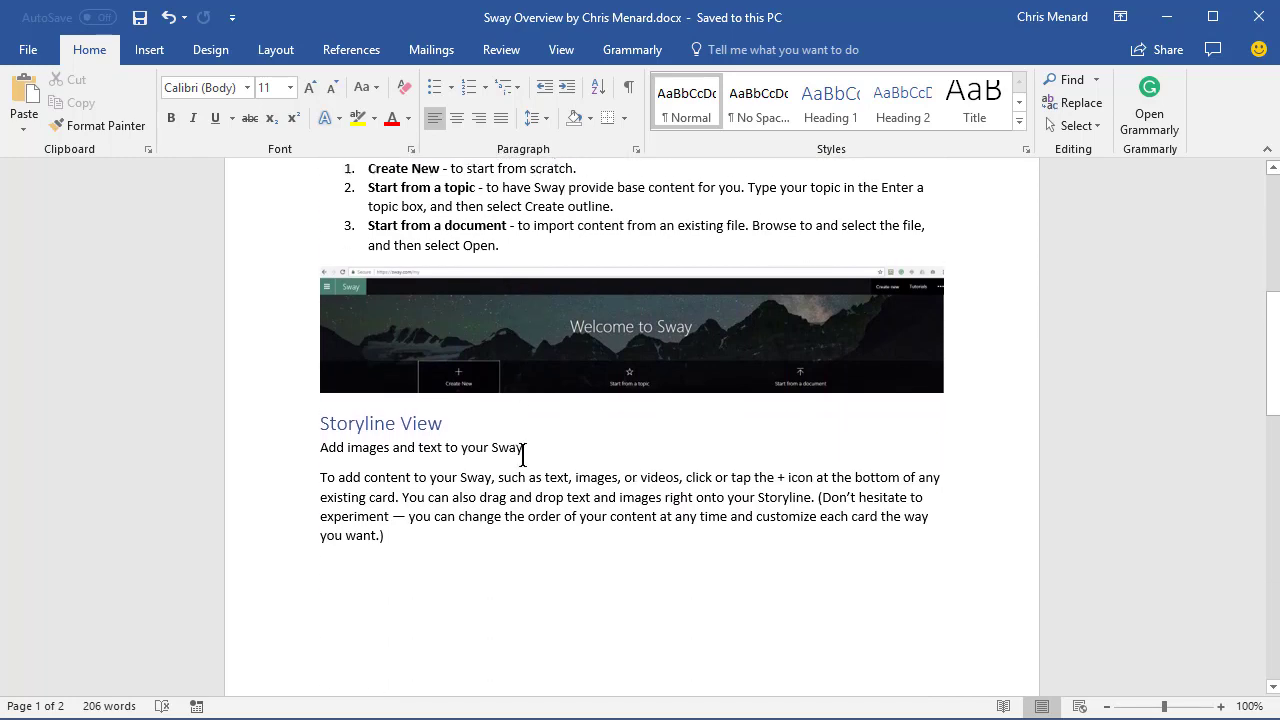
{"action": "scroll", "coordinate": [522, 456], "scroll_direction": "up", "scroll_amount": 7}
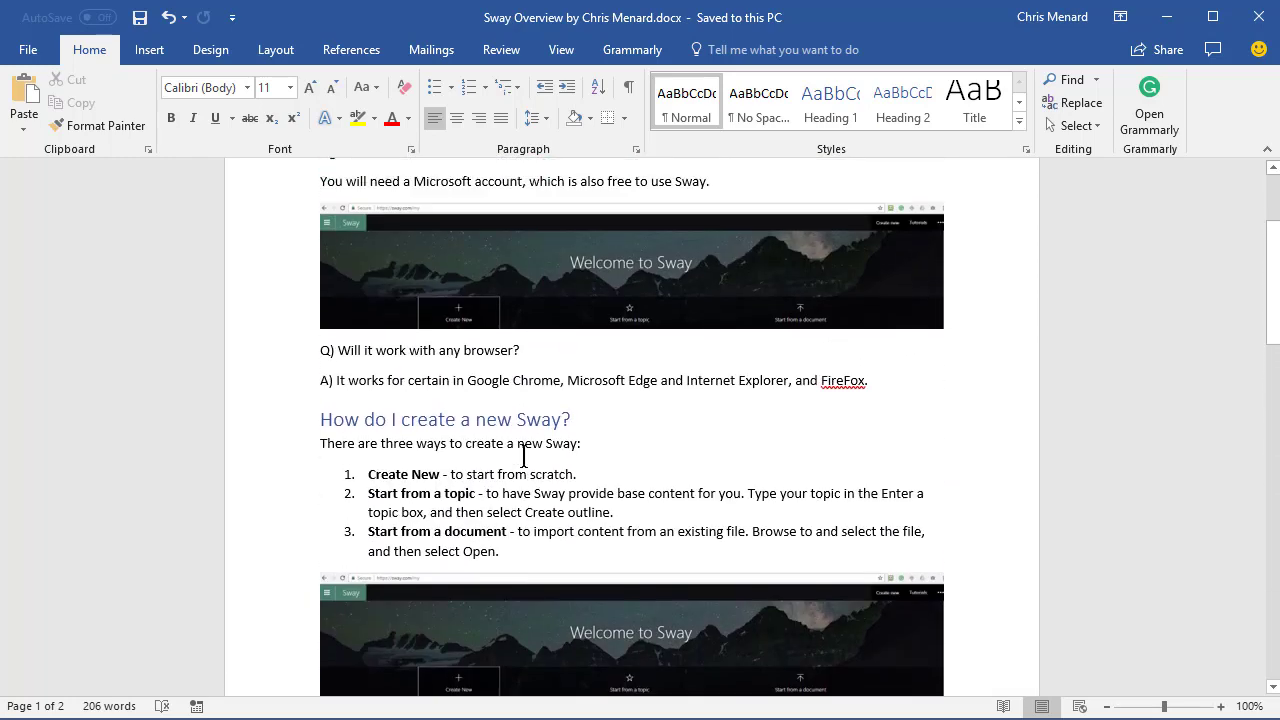
{"action": "scroll", "coordinate": [525, 456], "scroll_direction": "down", "scroll_amount": 14}
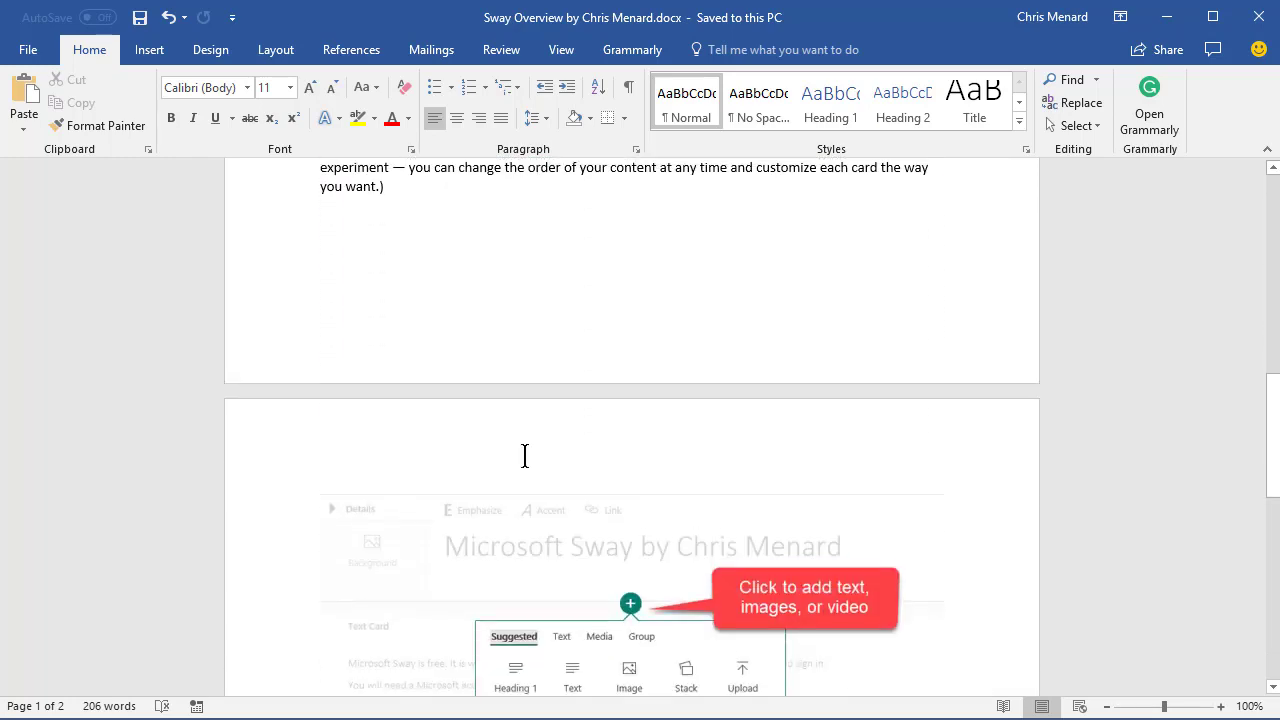
{"action": "scroll", "coordinate": [608, 440], "scroll_direction": "up", "scroll_amount": 15}
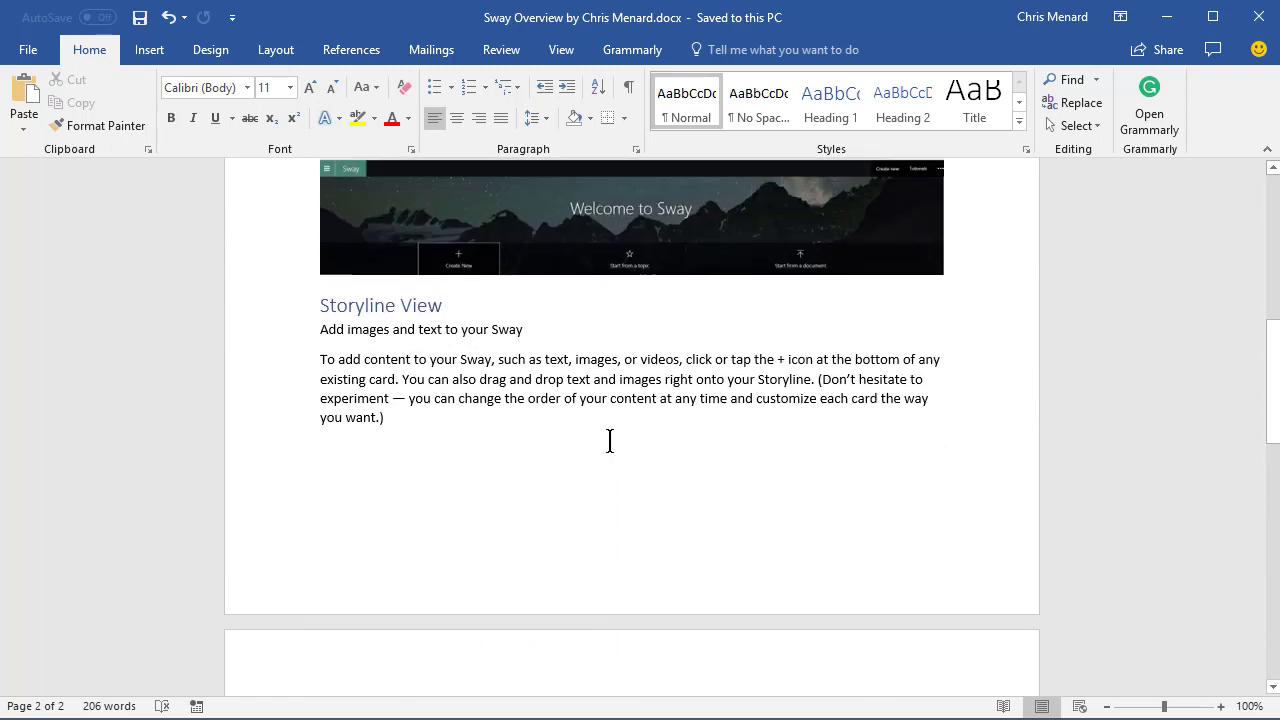
{"action": "scroll", "coordinate": [610, 445], "scroll_direction": "up", "scroll_amount": 1}
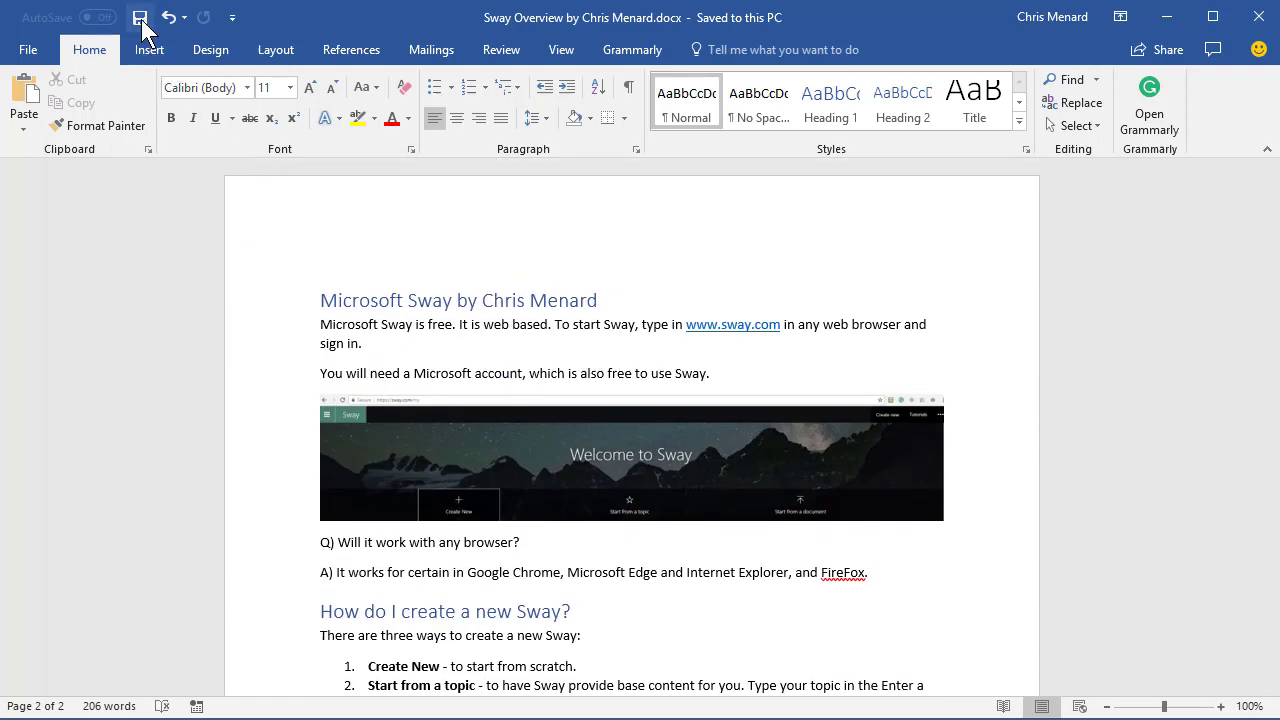
{"action": "left_click", "coordinate": [1257, 16]}
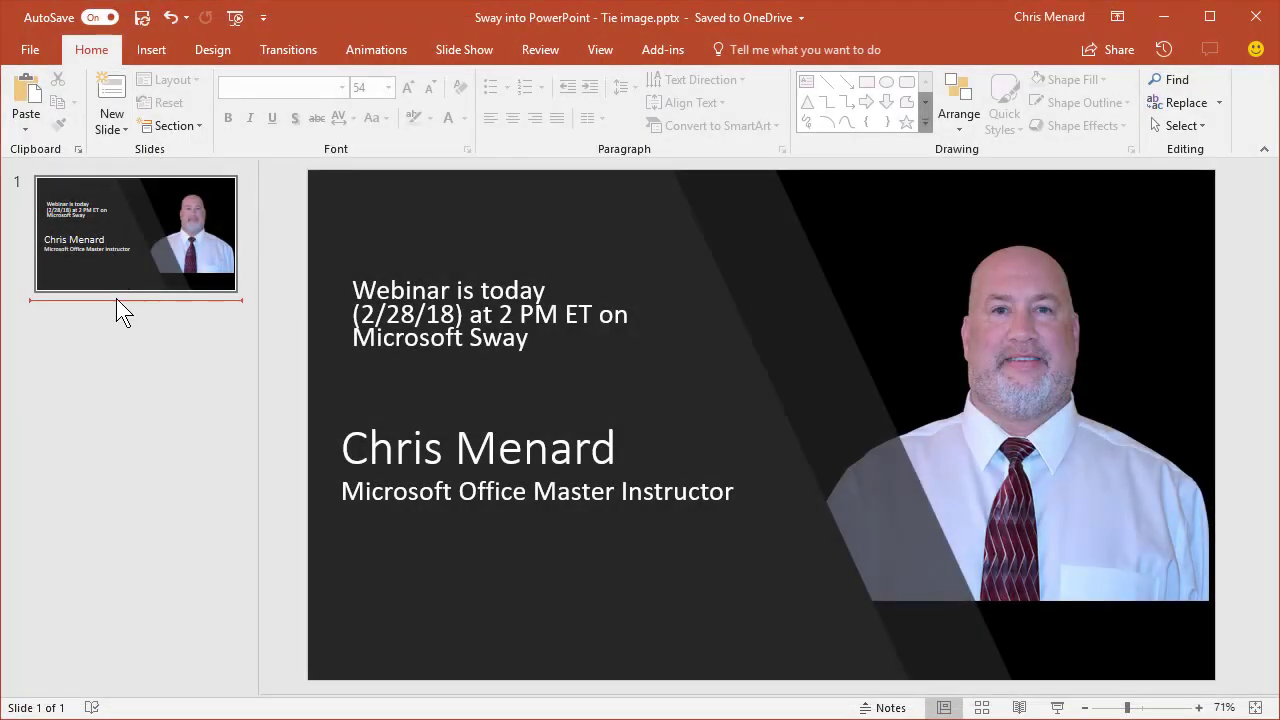
In PowerPoint, add slides from an outline after slide 1, using the Sway Overview Word document in the desktop's sway folder.
{"action": "left_click", "coordinate": [113, 128]}
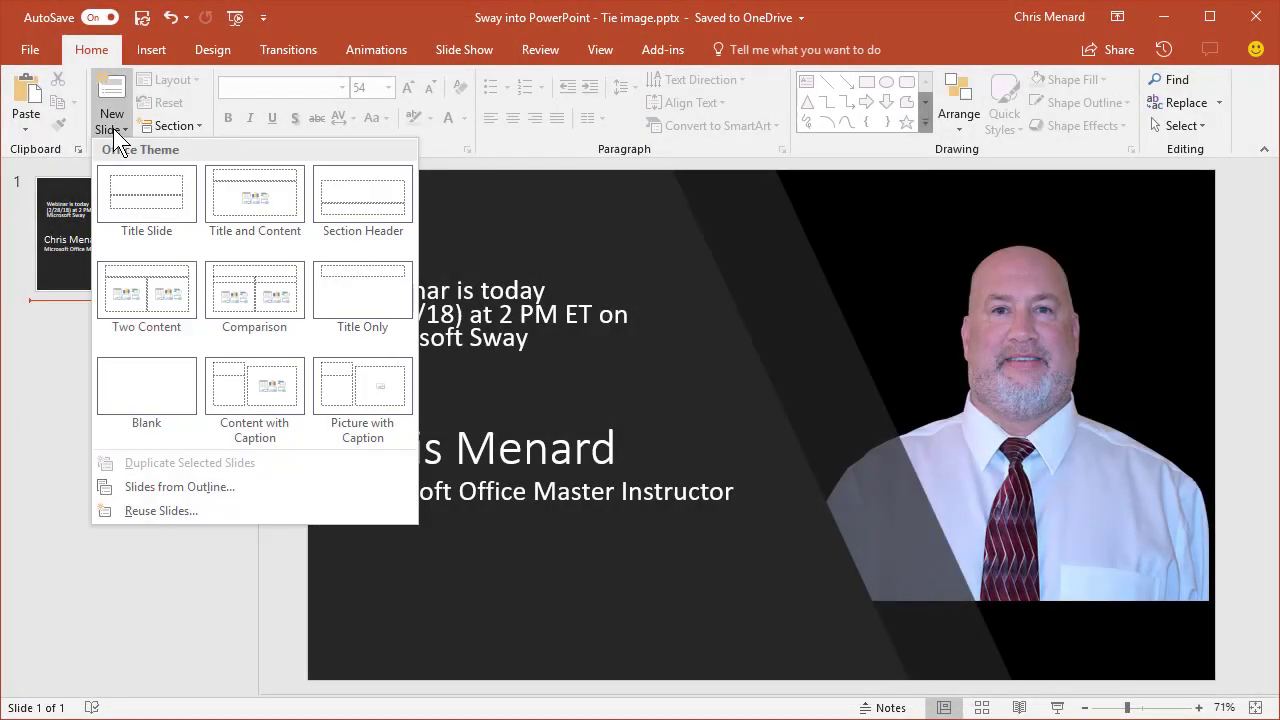
{"action": "left_click", "coordinate": [206, 486]}
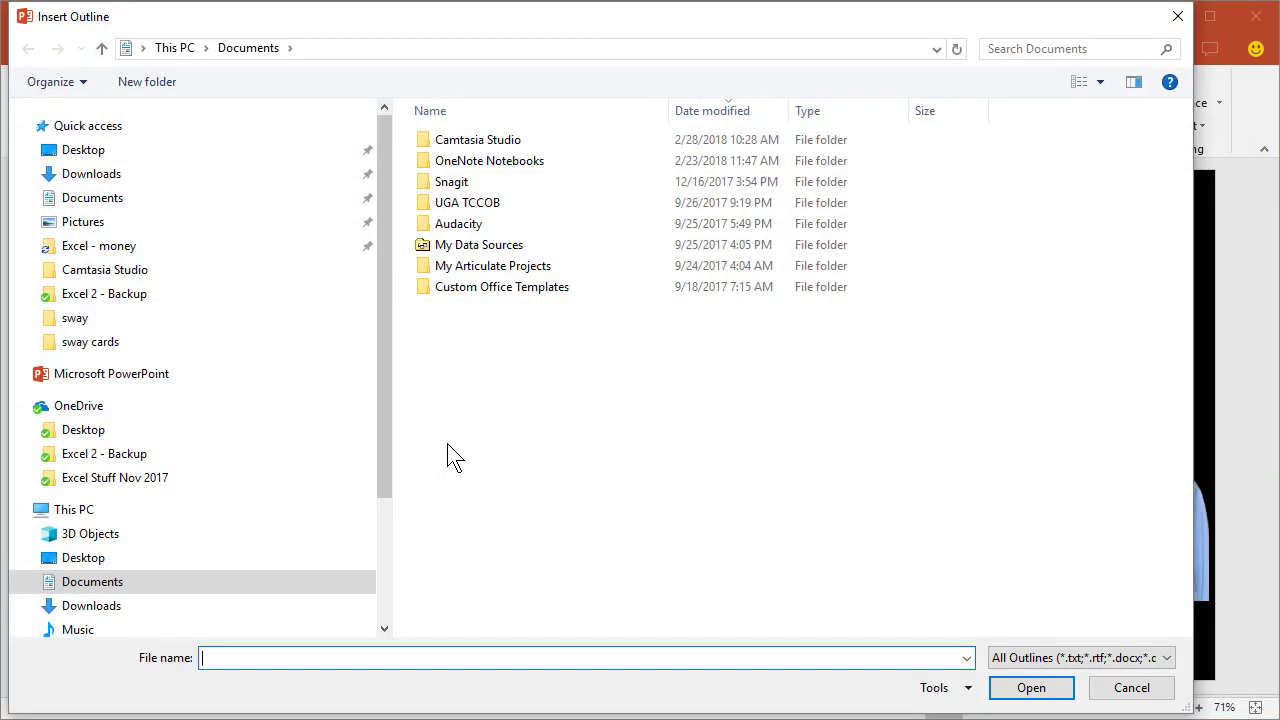
{"action": "left_click", "coordinate": [84, 560]}
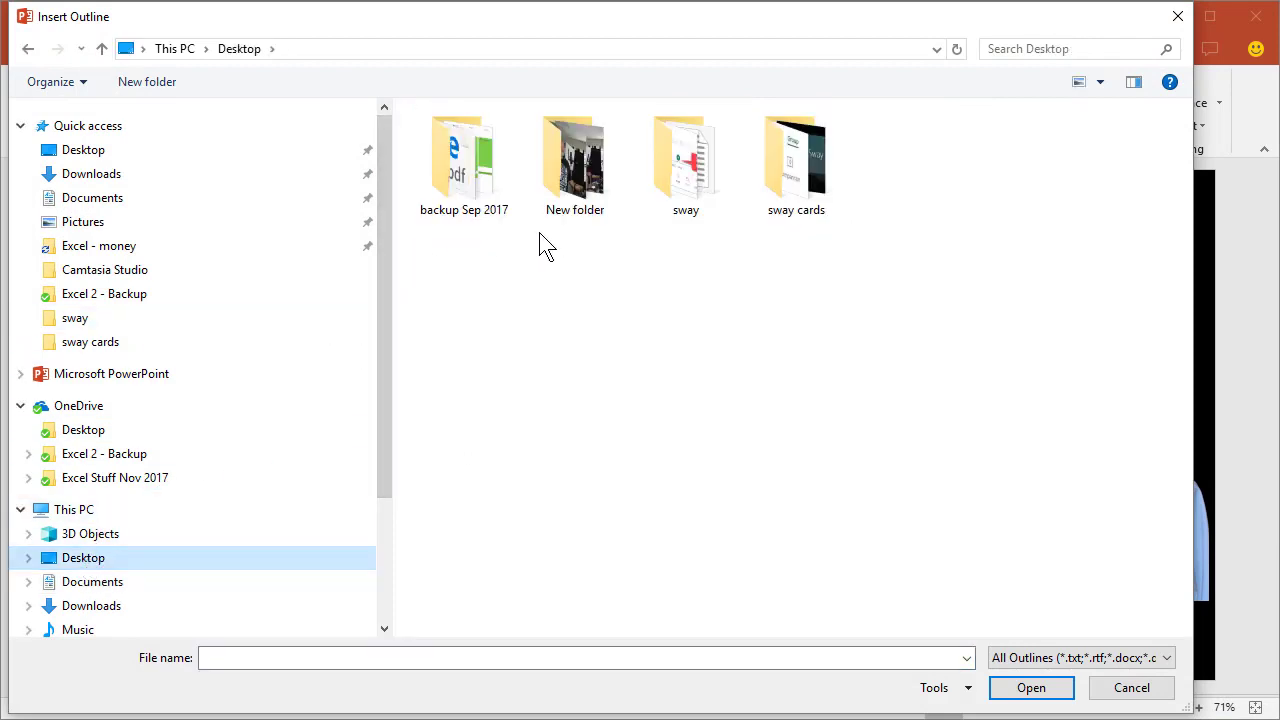
{"action": "double_click", "coordinate": [684, 172]}
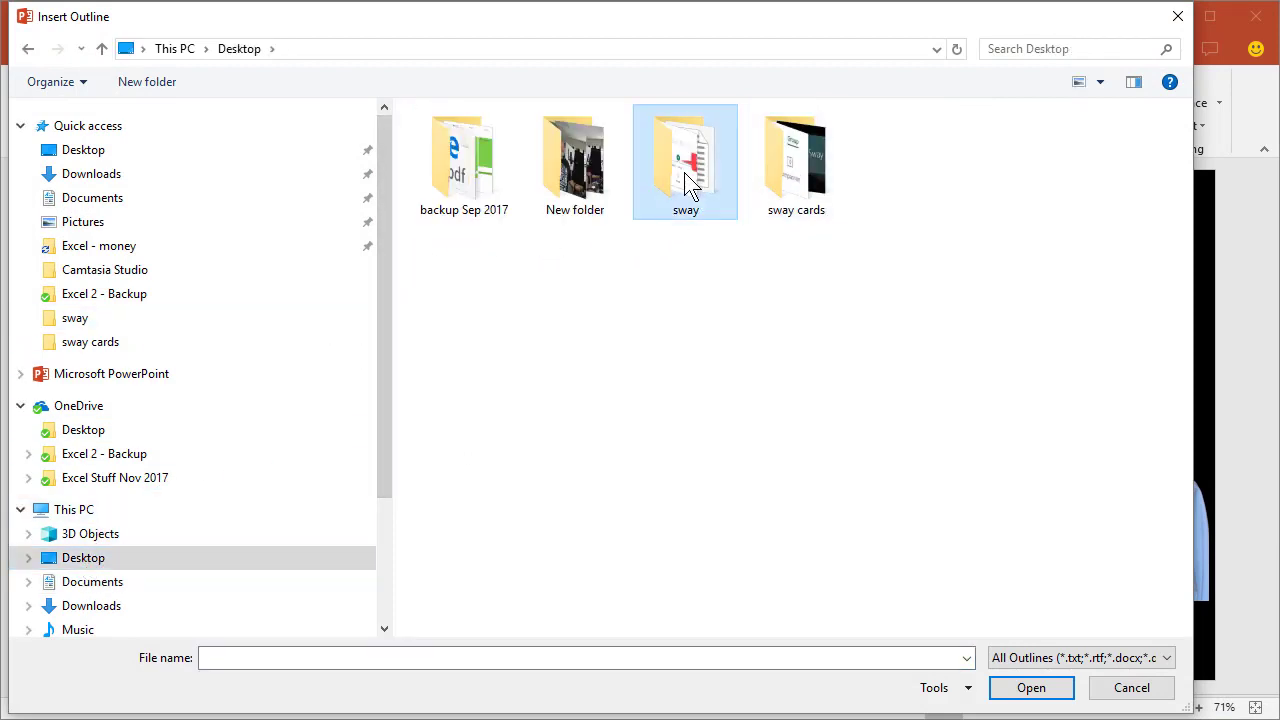
{"action": "double_click", "coordinate": [510, 170]}
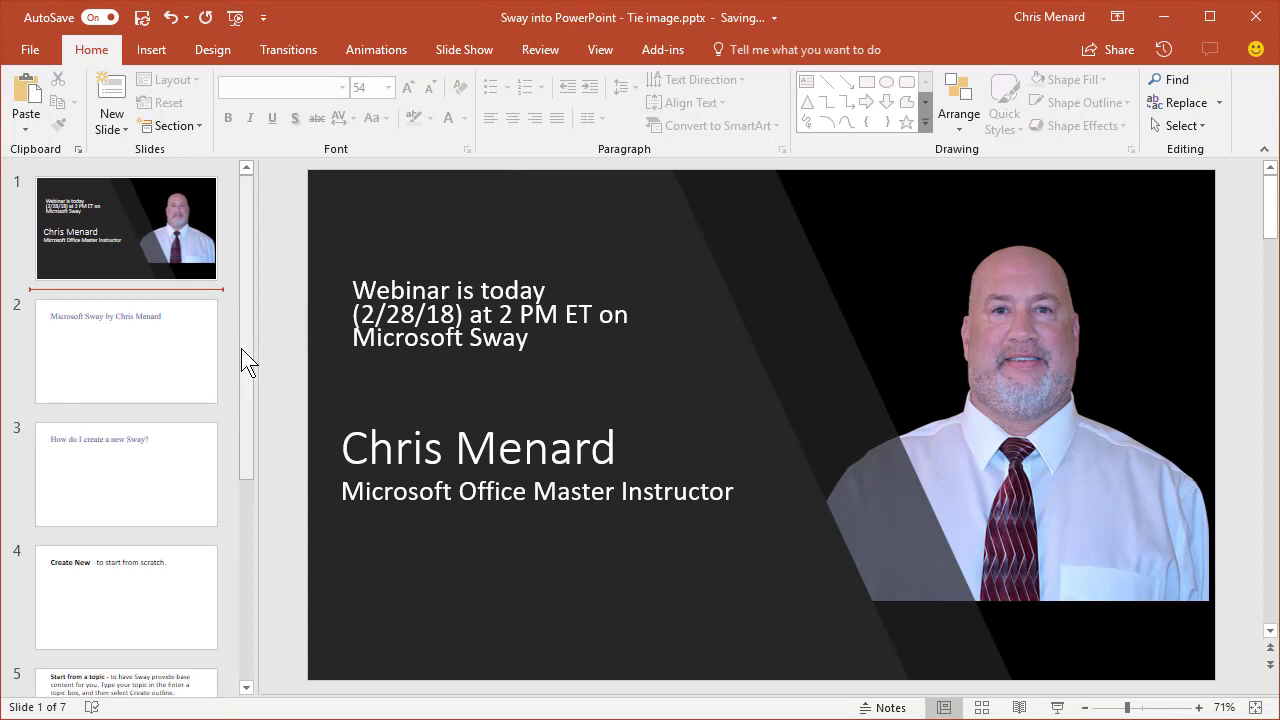
Examine the imported slides 2 to 6 to check which document content was brought in.
{"action": "left_click", "coordinate": [188, 368]}
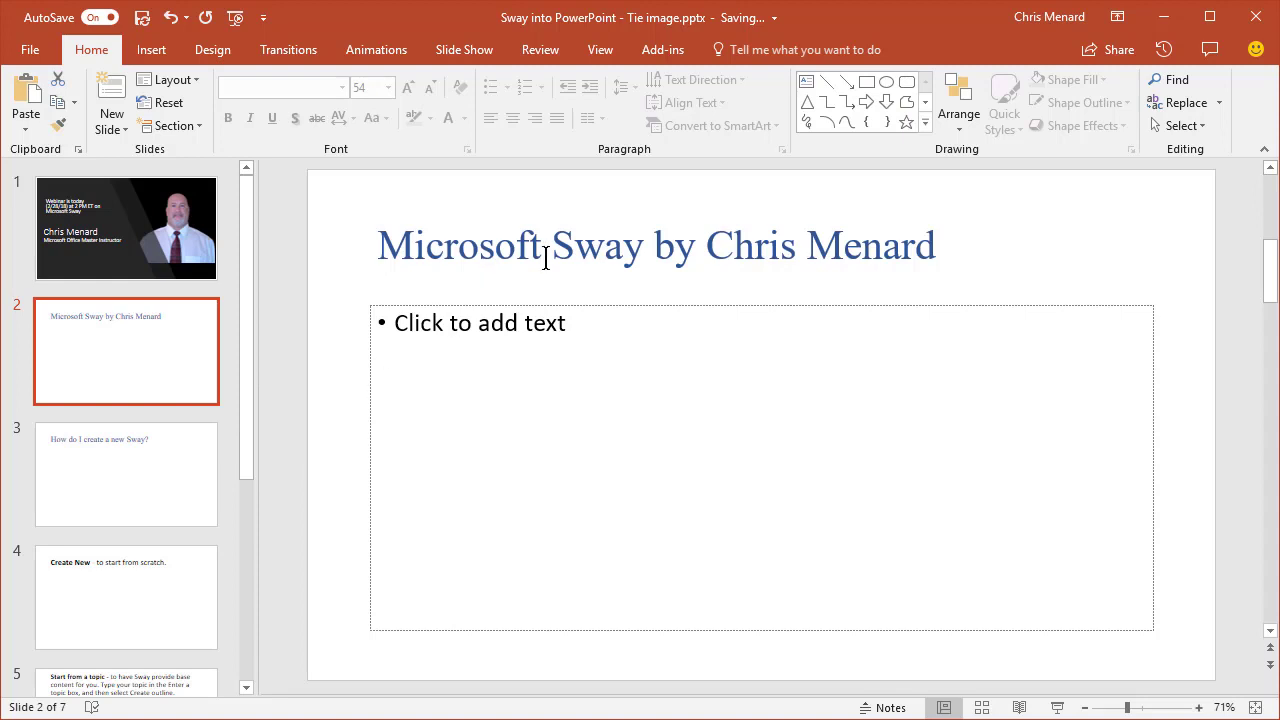
{"action": "left_click", "coordinate": [180, 512]}
{"action": "left_click", "coordinate": [172, 607]}
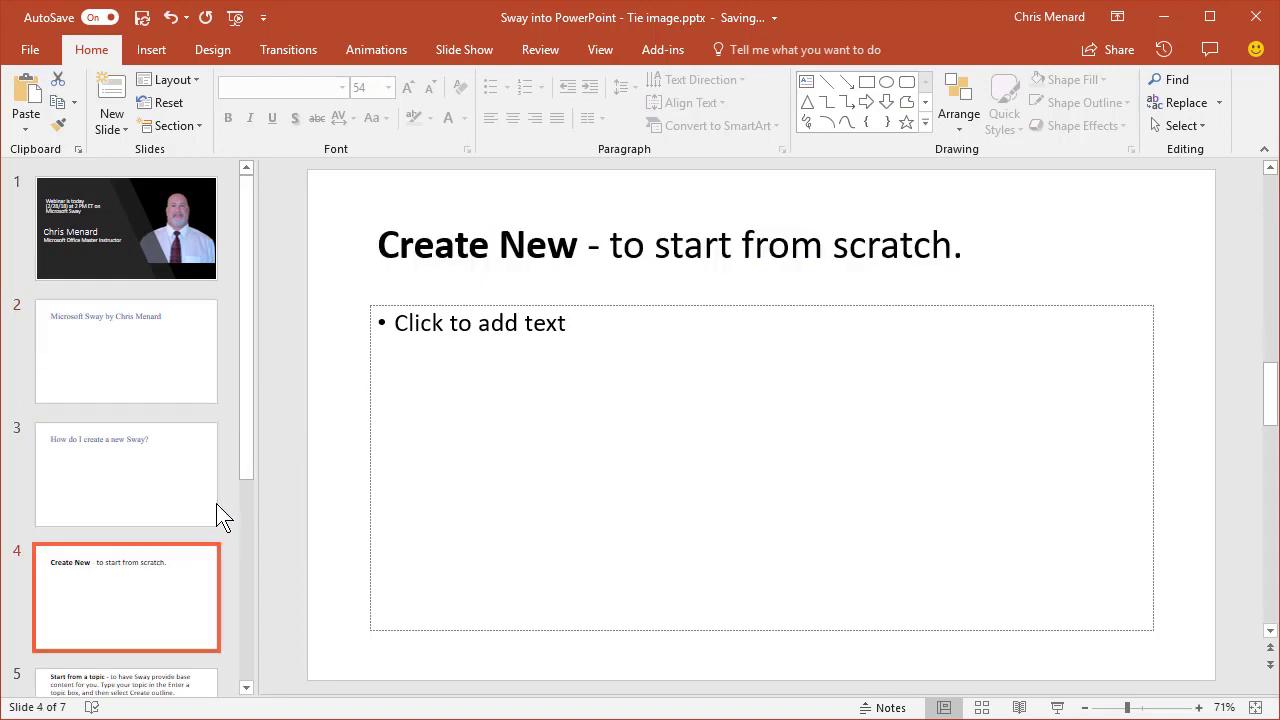
{"action": "left_click_drag", "start_coordinate": [246, 447], "coordinate": [254, 575]}
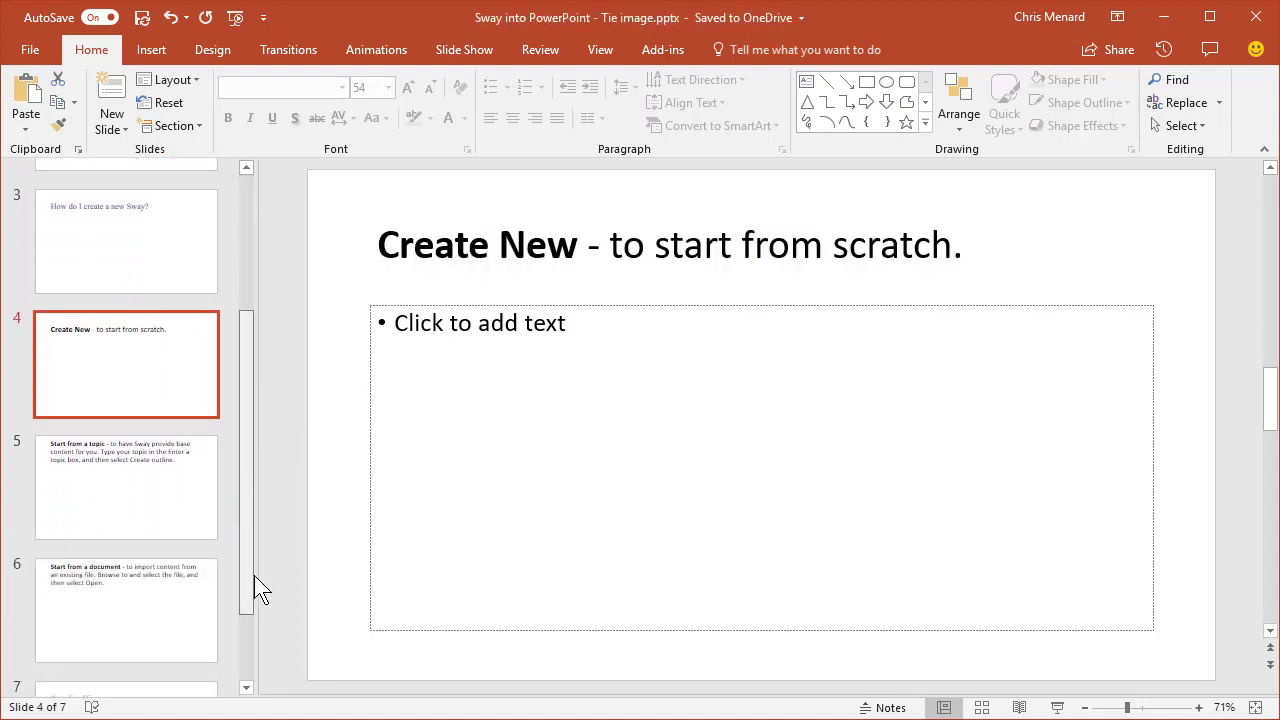
{"action": "left_click", "coordinate": [180, 491]}
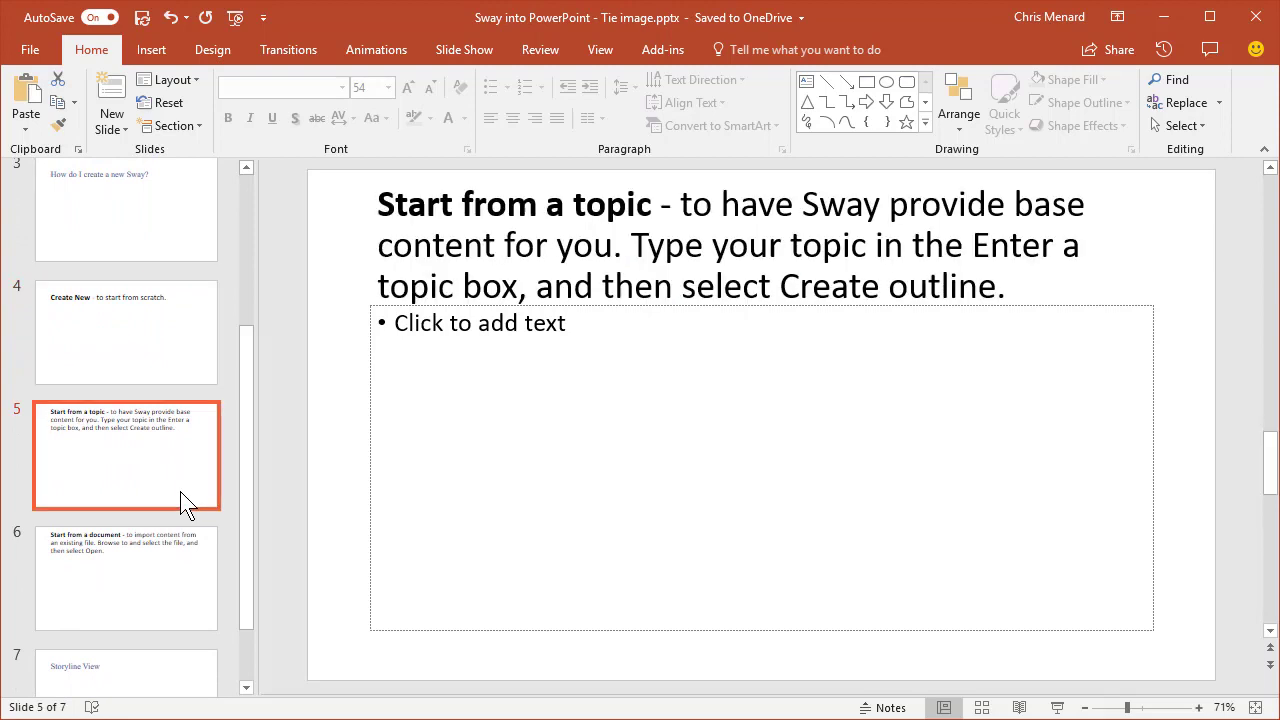
{"action": "left_click", "coordinate": [170, 614]}
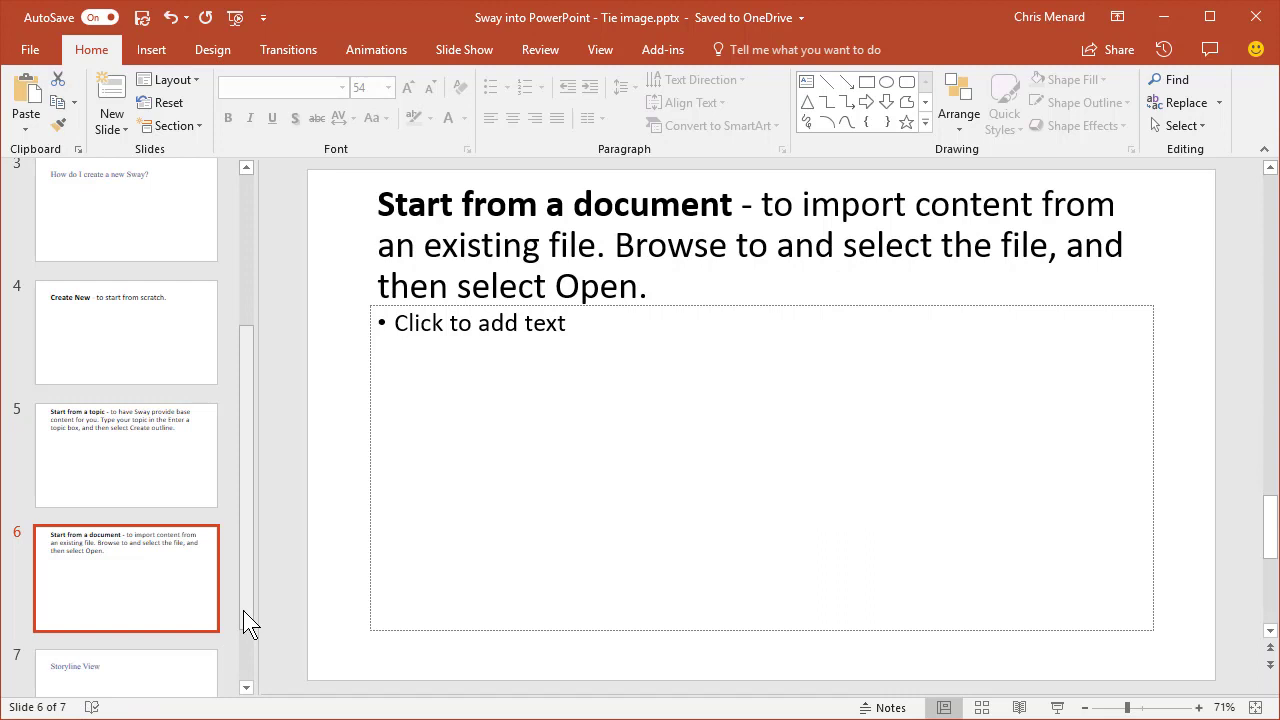
{"action": "left_click_drag", "start_coordinate": [243, 610], "coordinate": [264, 431]}
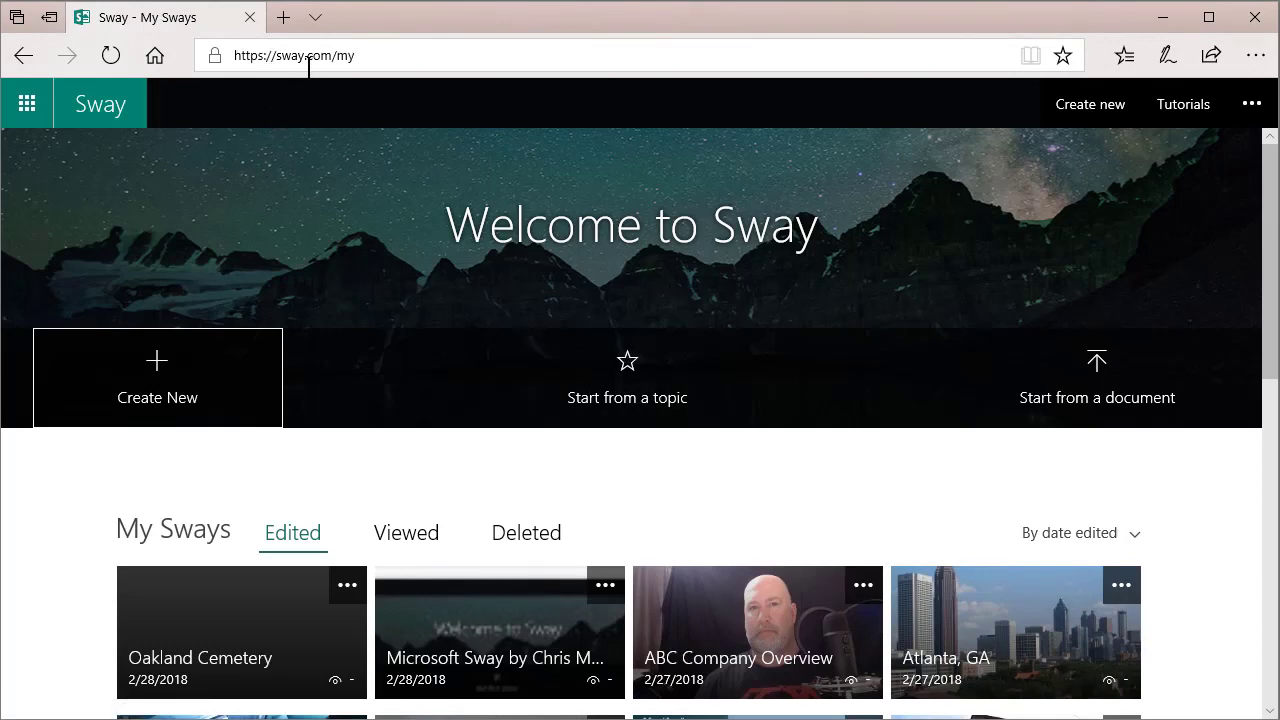
Switch to Sway in the browser and start a new Sway from the Sway Overview Word document in the desktop's sway folder.
{"action": "left_click", "coordinate": [1100, 386]}
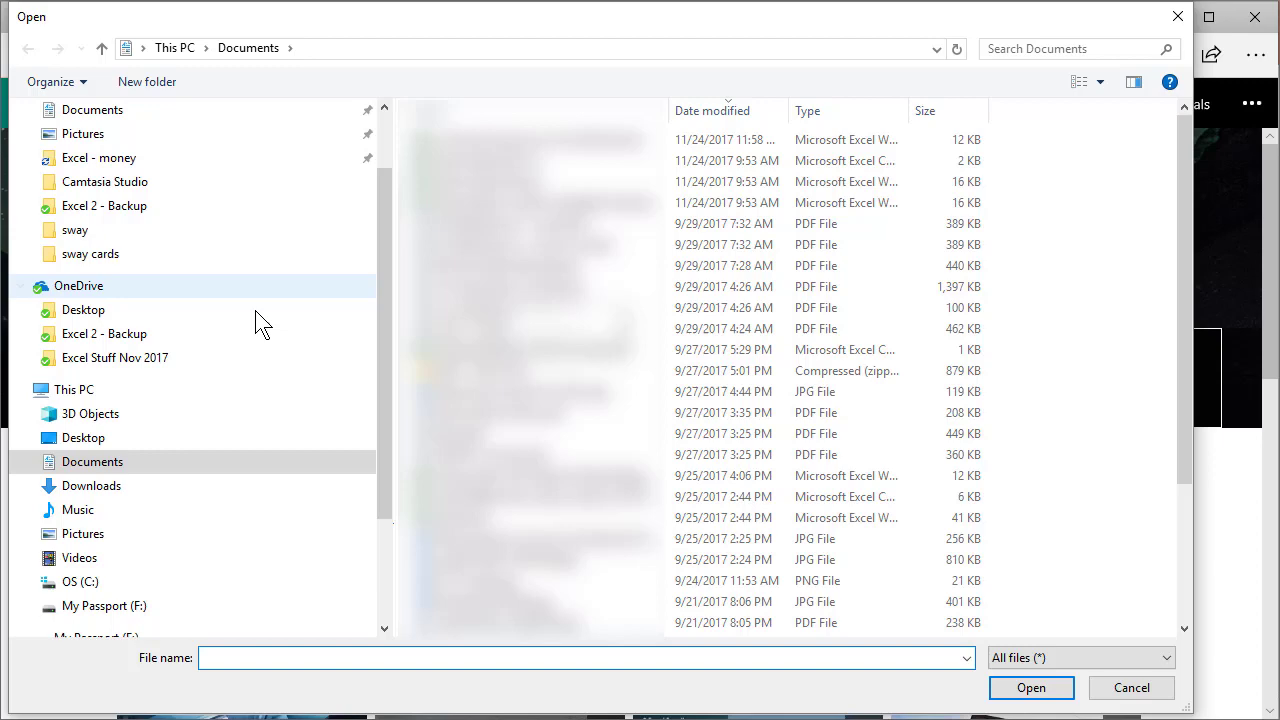
{"action": "left_click", "coordinate": [90, 440]}
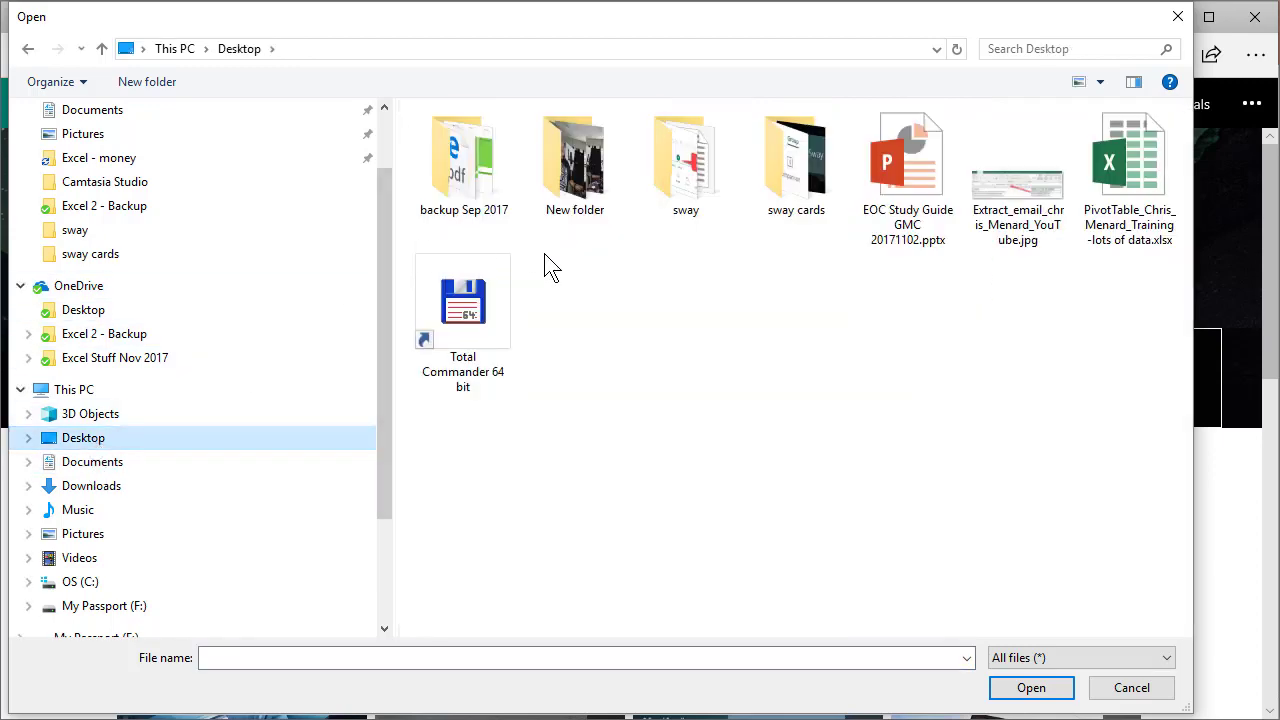
{"action": "double_click", "coordinate": [685, 166]}
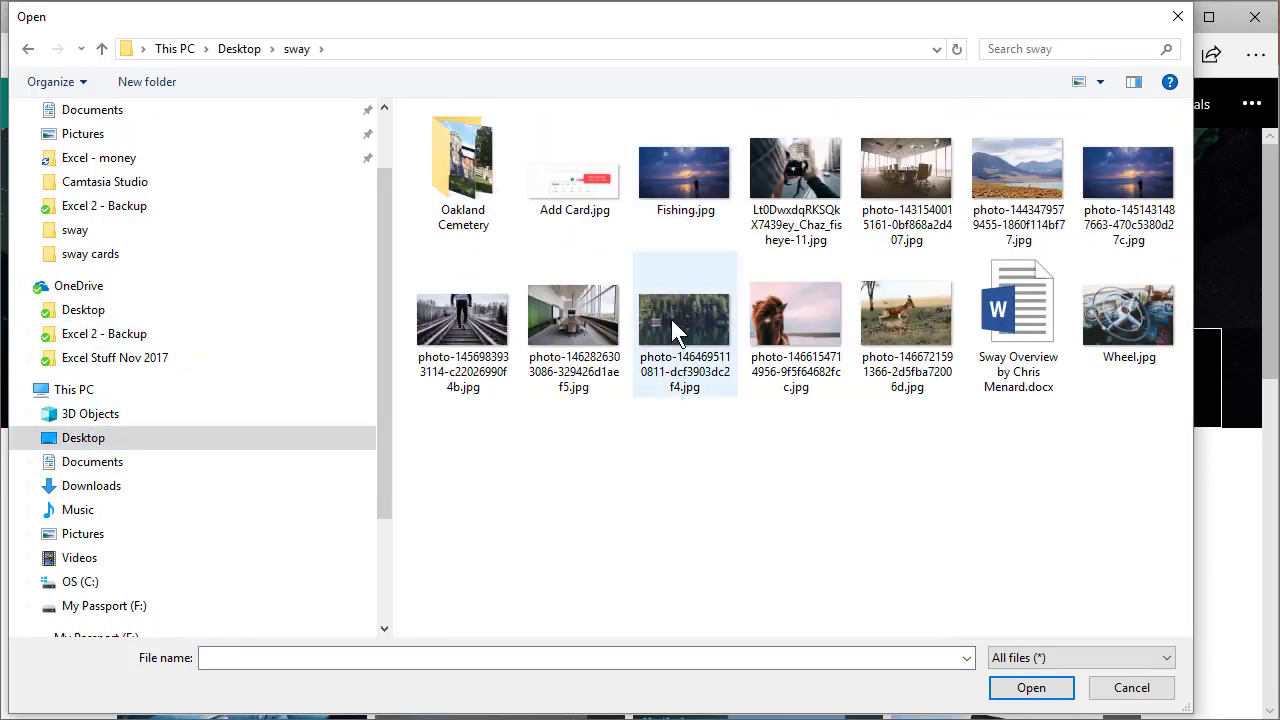
{"action": "left_click", "coordinate": [1005, 330]}
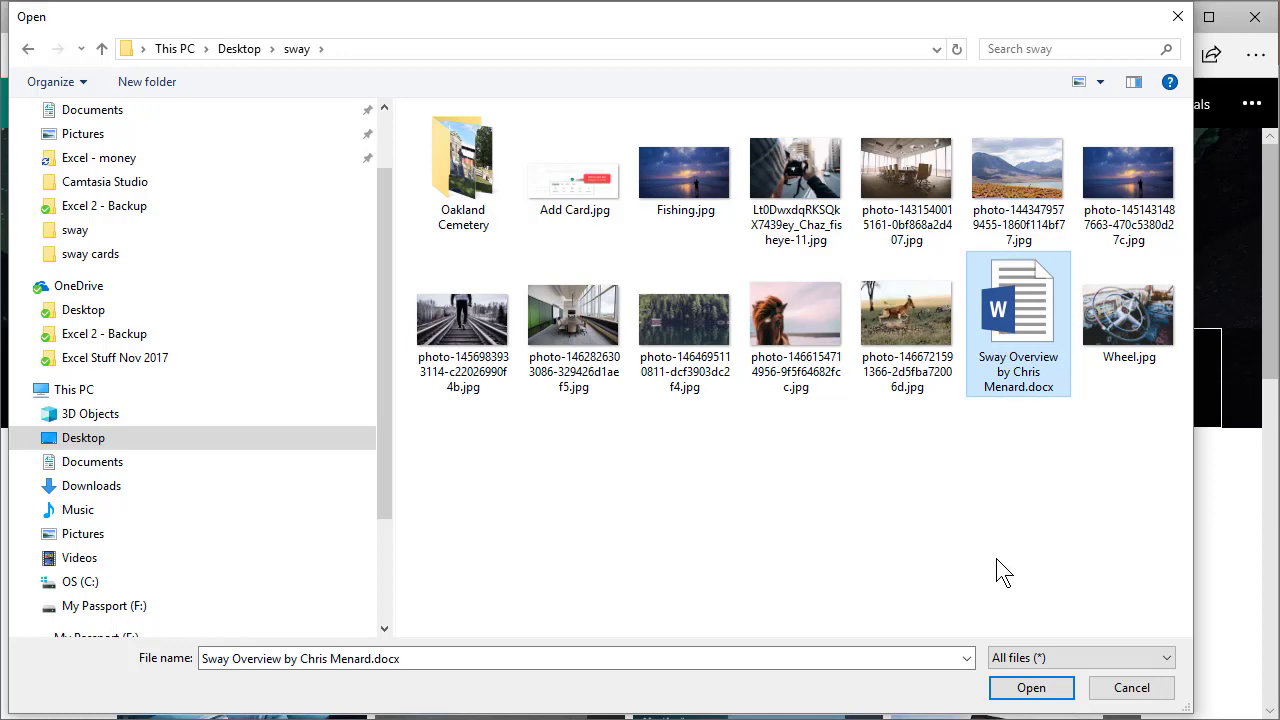
{"action": "left_click", "coordinate": [1041, 689]}
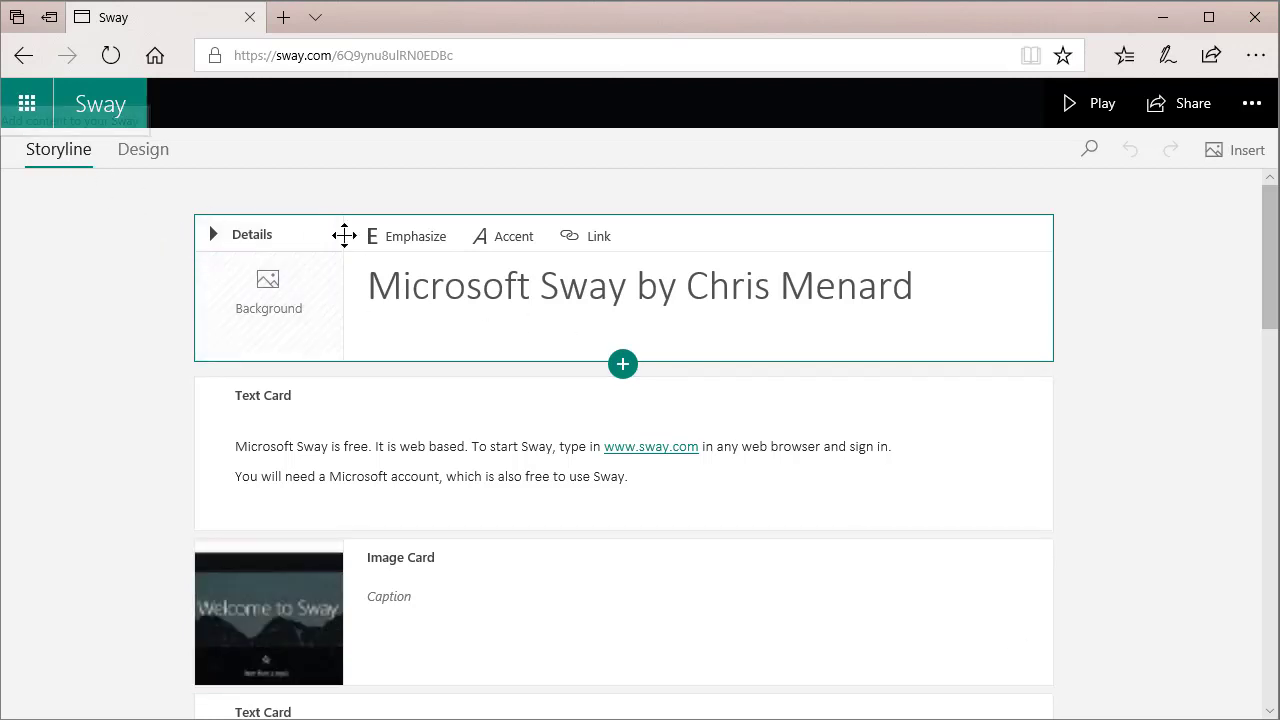
Examine the storyline's text, image and heading cards created from the document, down to the last image card.
{"action": "scroll", "coordinate": [650, 370], "scroll_direction": "down", "scroll_amount": 1}
{"action": "scroll", "coordinate": [600, 400], "scroll_direction": "down", "scroll_amount": 1}
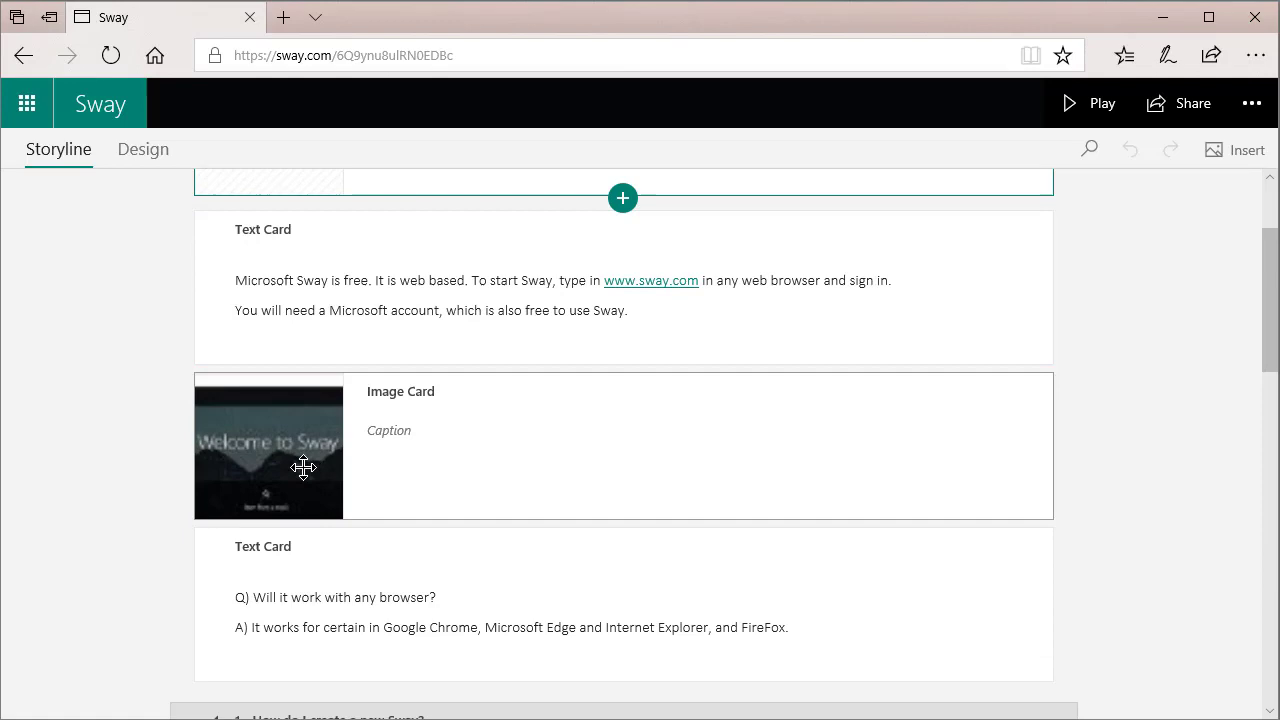
{"action": "scroll", "coordinate": [320, 465], "scroll_direction": "down", "scroll_amount": 2}
{"action": "scroll", "coordinate": [338, 470], "scroll_direction": "down", "scroll_amount": 7}
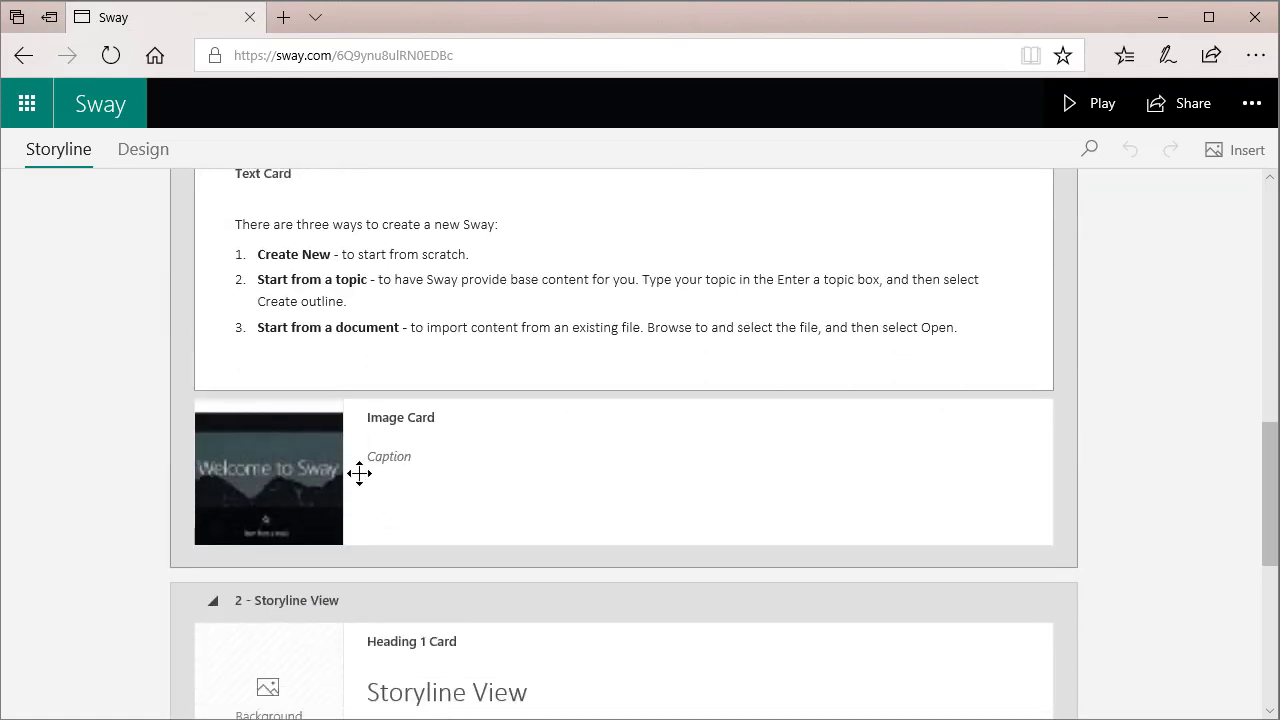
{"action": "scroll", "coordinate": [290, 475], "scroll_direction": "down", "scroll_amount": 6}
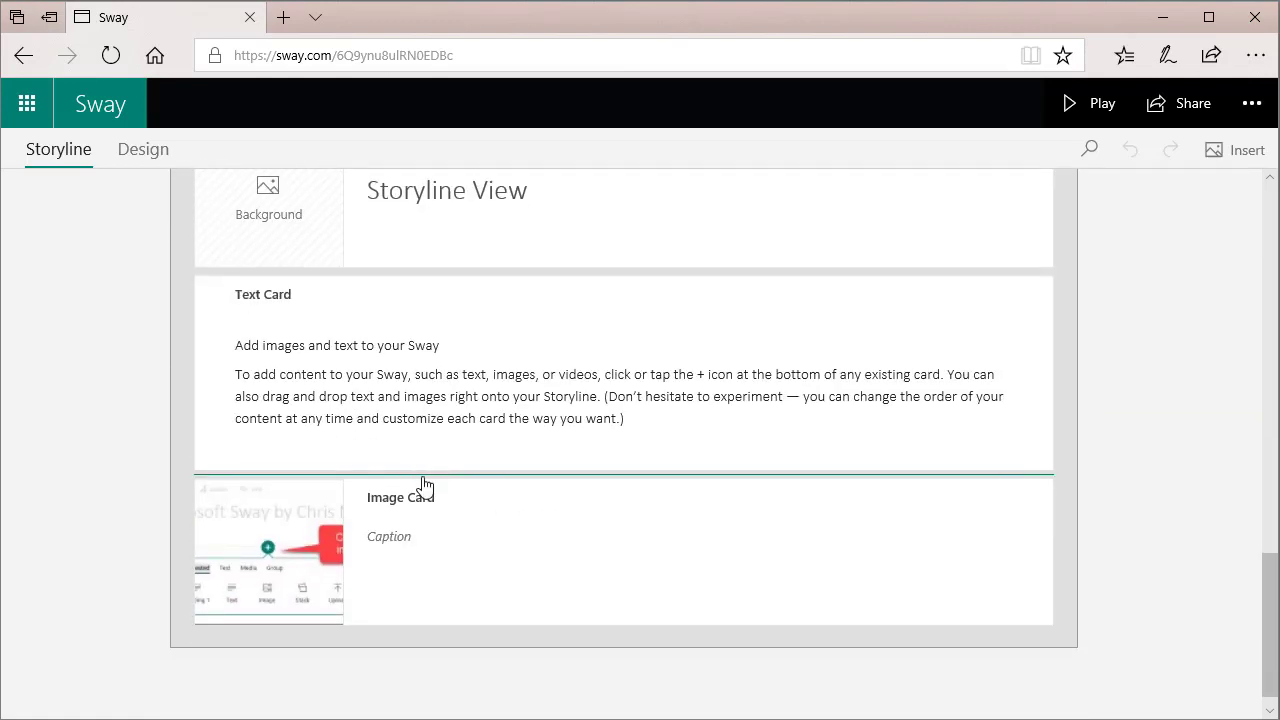
{"action": "scroll", "coordinate": [686, 463], "scroll_direction": "up", "scroll_amount": 15}
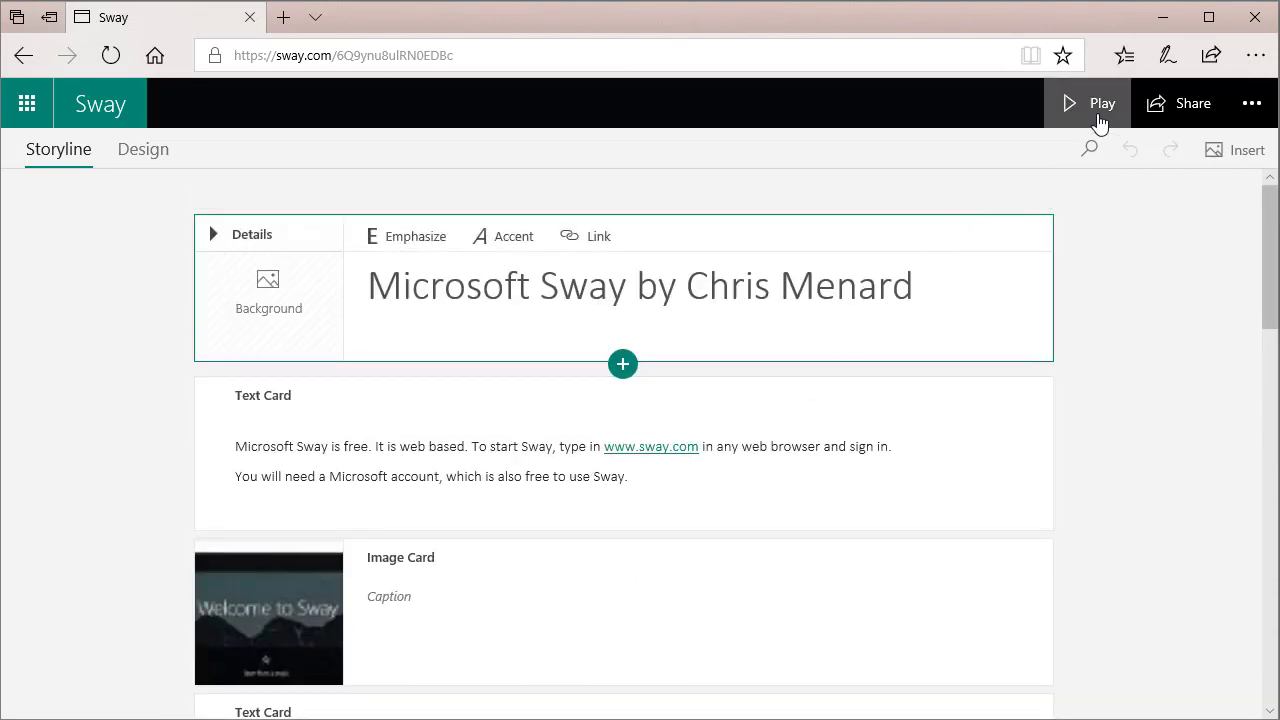
Play the Sway and examine its title, section headings, text and images in the presentation view.
{"action": "left_click", "coordinate": [1099, 112]}
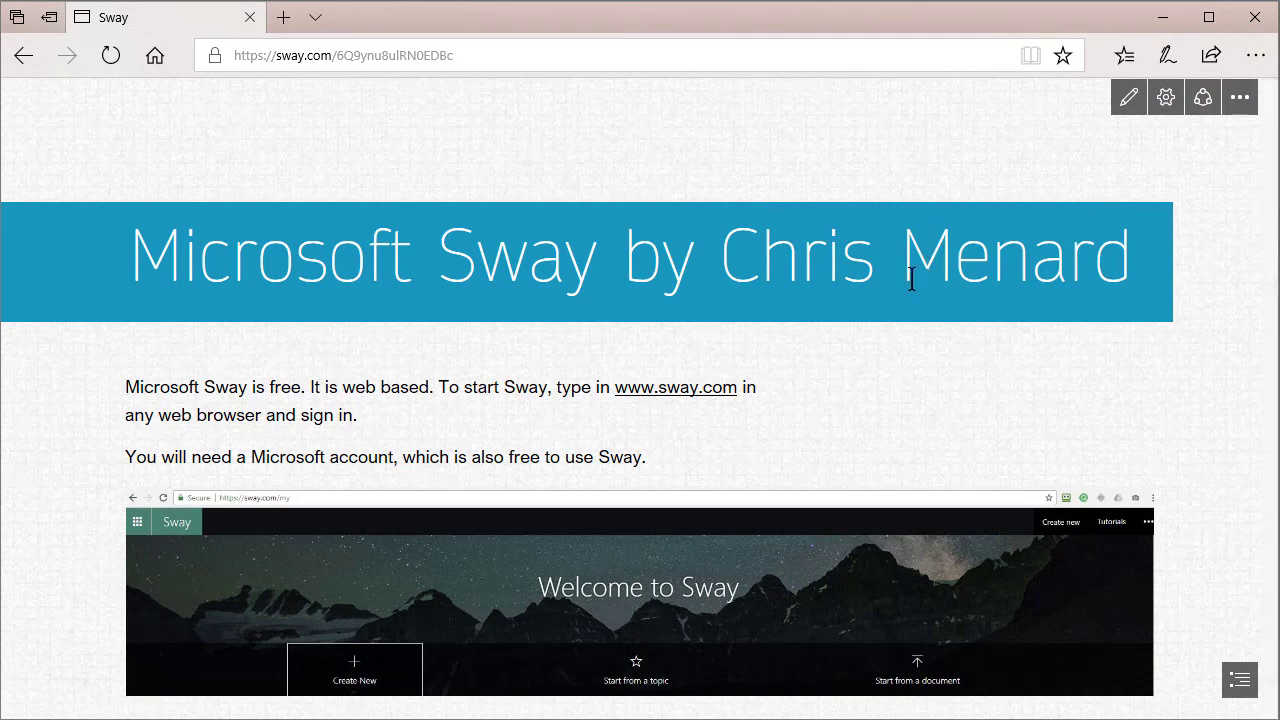
{"action": "scroll", "coordinate": [912, 279], "scroll_direction": "down", "scroll_amount": 2}
{"action": "scroll", "coordinate": [912, 280], "scroll_direction": "down", "scroll_amount": 7}
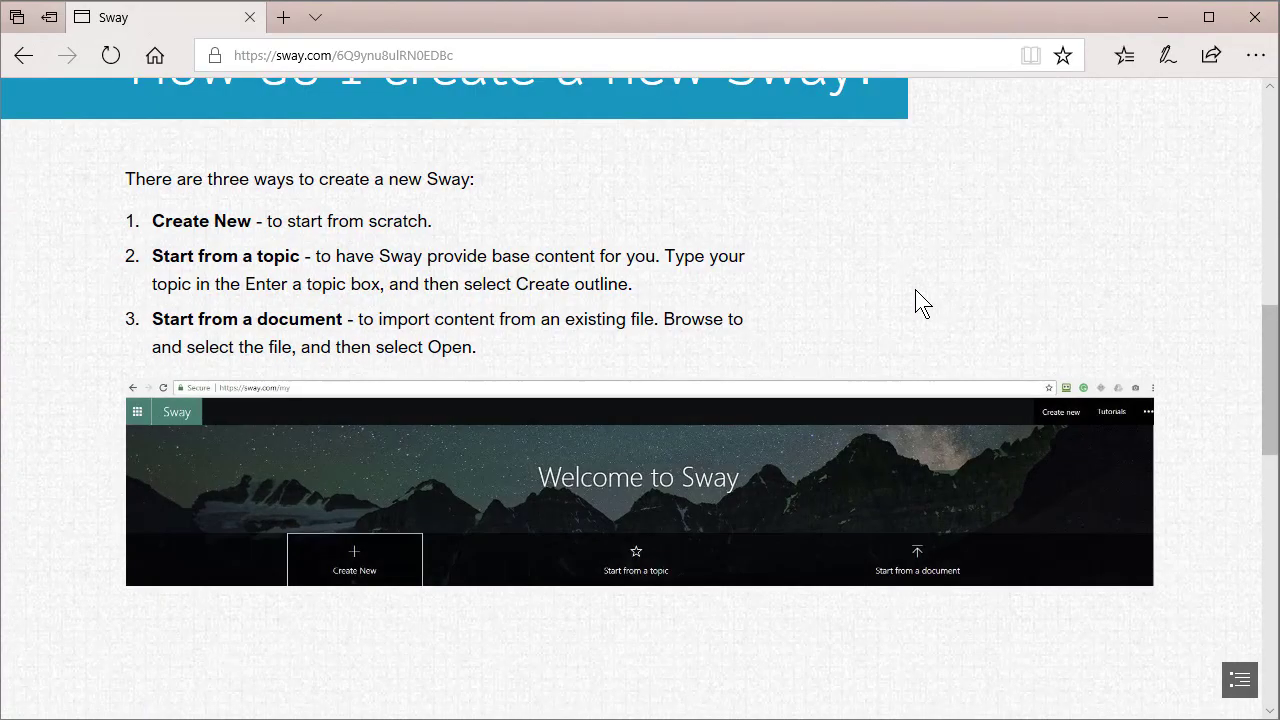
{"action": "scroll", "coordinate": [915, 289], "scroll_direction": "down", "scroll_amount": 5}
{"action": "scroll", "coordinate": [920, 309], "scroll_direction": "down", "scroll_amount": 3}
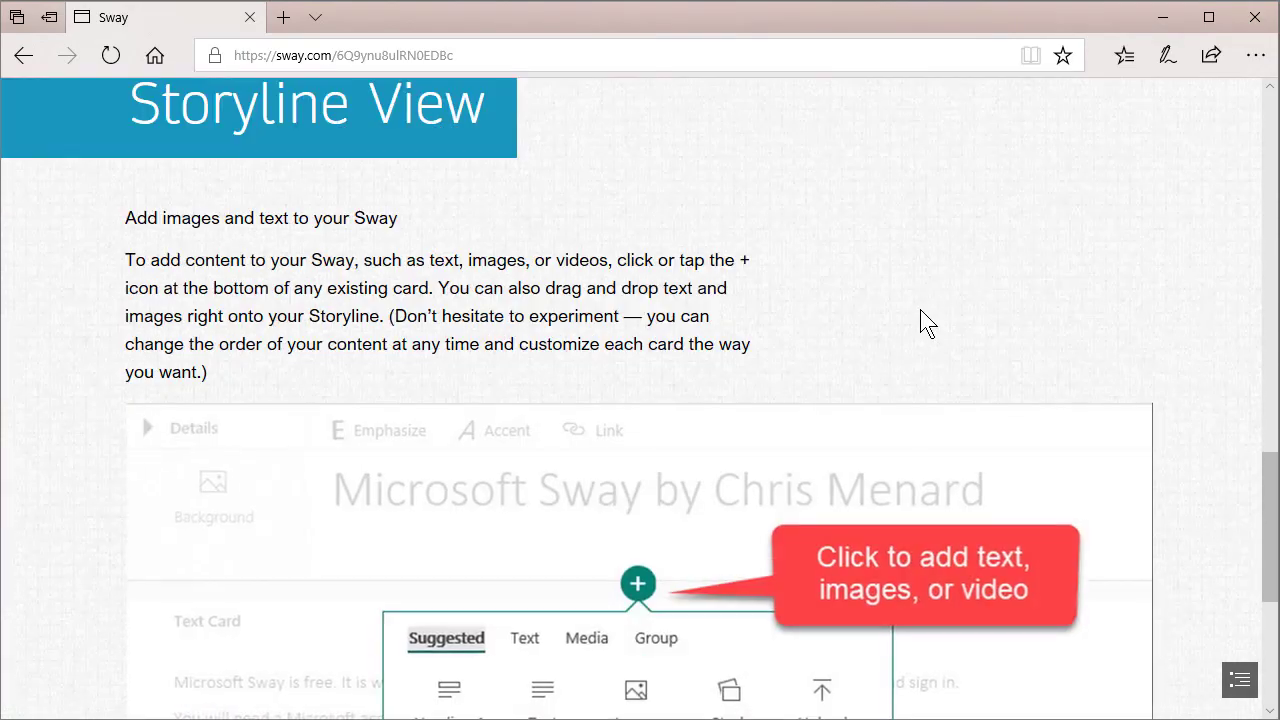
{"action": "scroll", "coordinate": [921, 315], "scroll_direction": "up", "scroll_amount": 2}
{"action": "scroll", "coordinate": [921, 315], "scroll_direction": "up", "scroll_amount": 10}
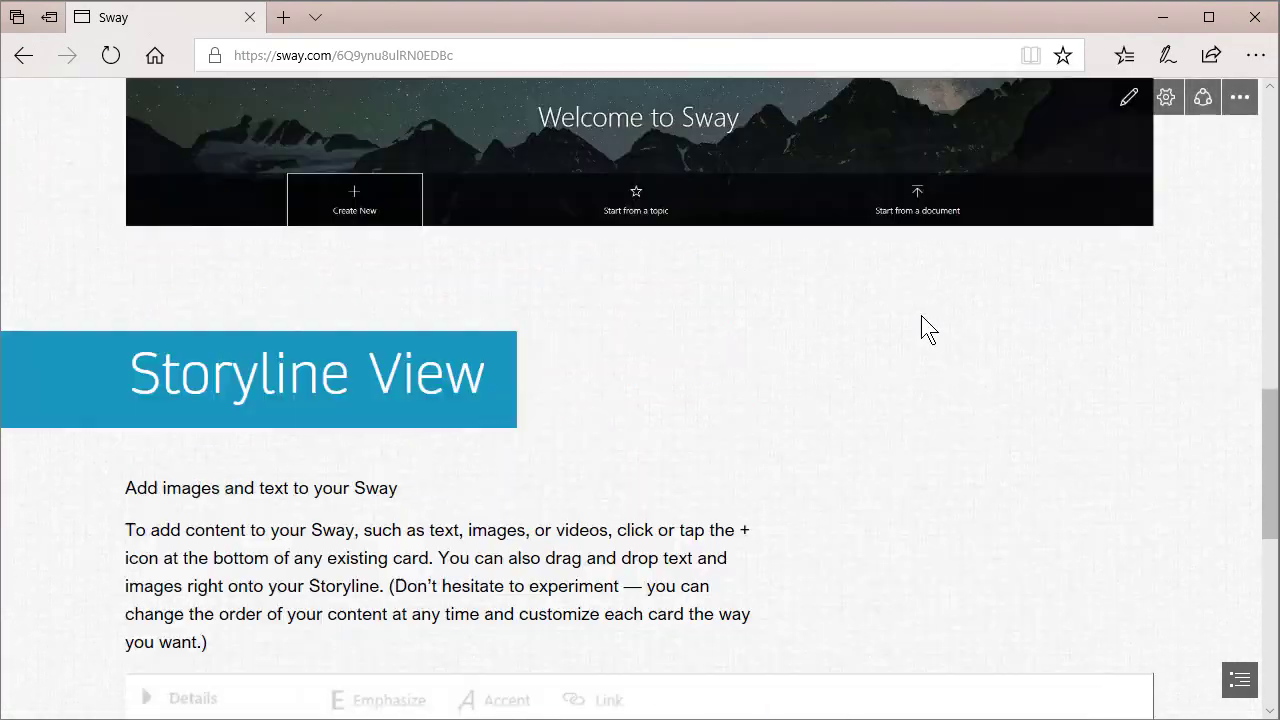
{"action": "scroll", "coordinate": [921, 315], "scroll_direction": "up", "scroll_amount": 1}
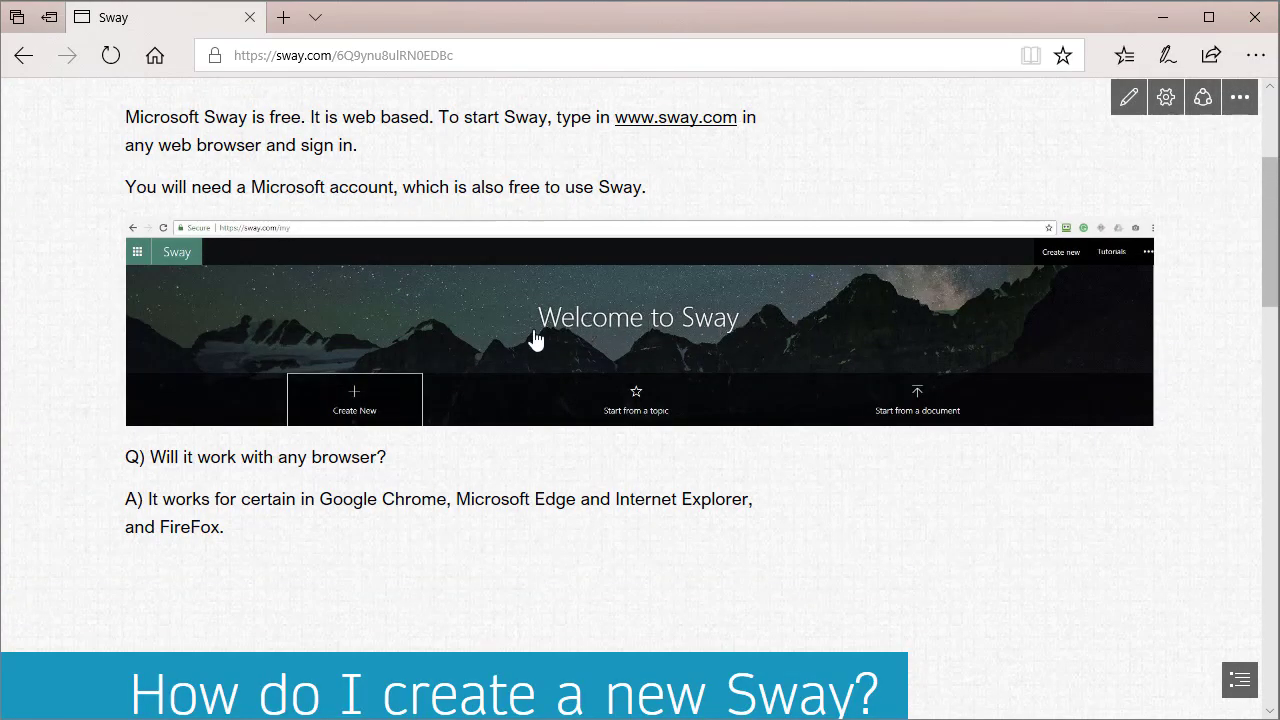
{"action": "scroll", "coordinate": [577, 348], "scroll_direction": "up", "scroll_amount": 2}
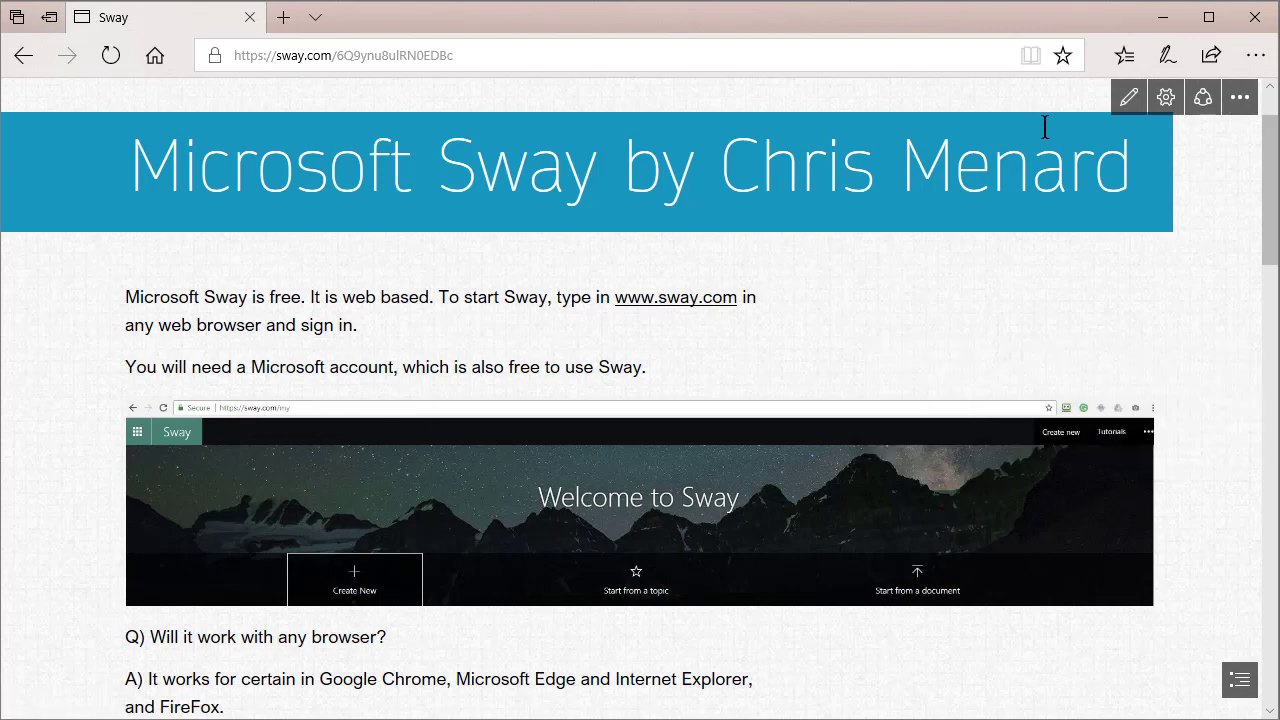
Return to editing the Sway and set a focus point near the upper-left Sway logo on the first Welcome to Sway image card.
{"action": "left_click", "coordinate": [1128, 100]}
{"action": "scroll", "coordinate": [517, 428], "scroll_direction": "down", "scroll_amount": 3}
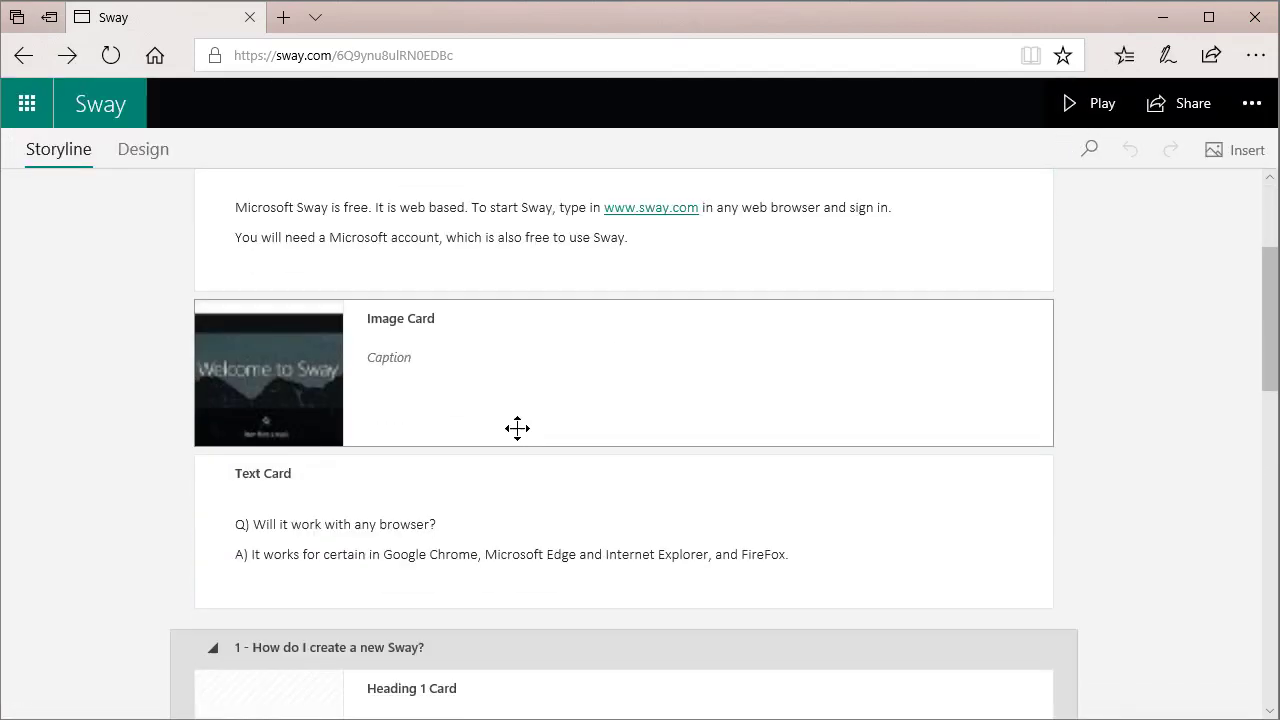
{"action": "left_click", "coordinate": [294, 374]}
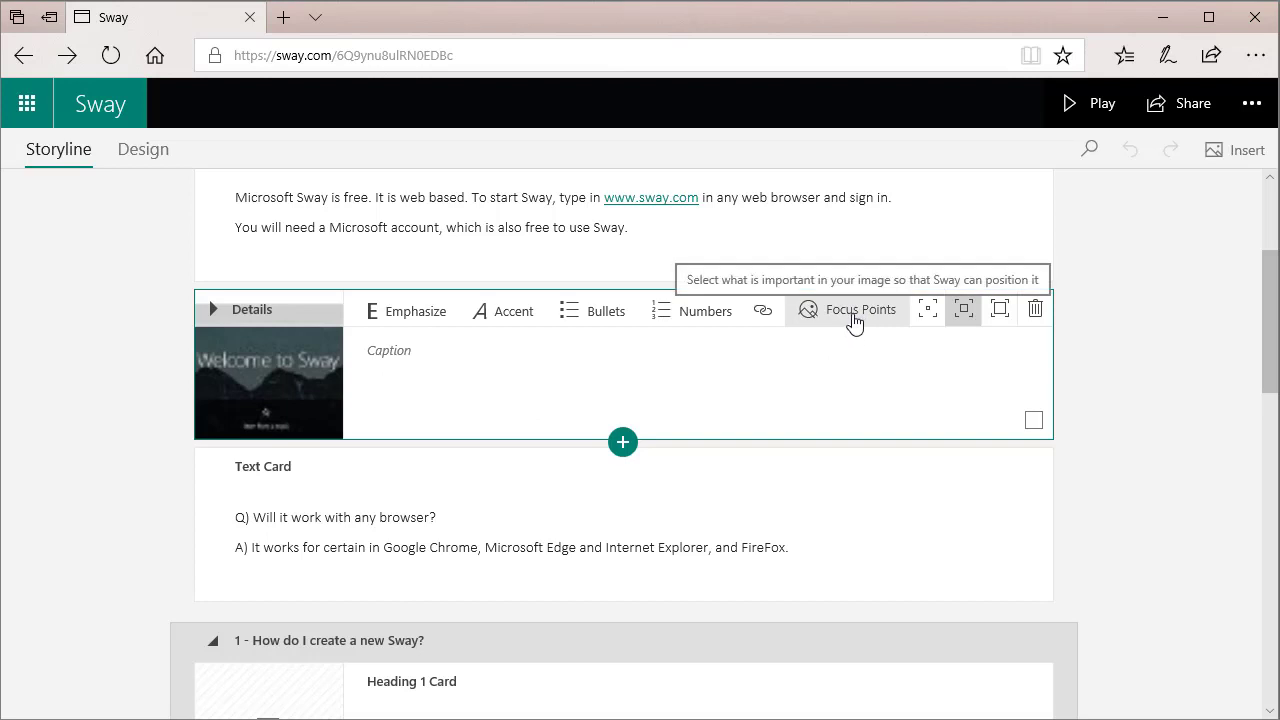
{"action": "left_click", "coordinate": [855, 318]}
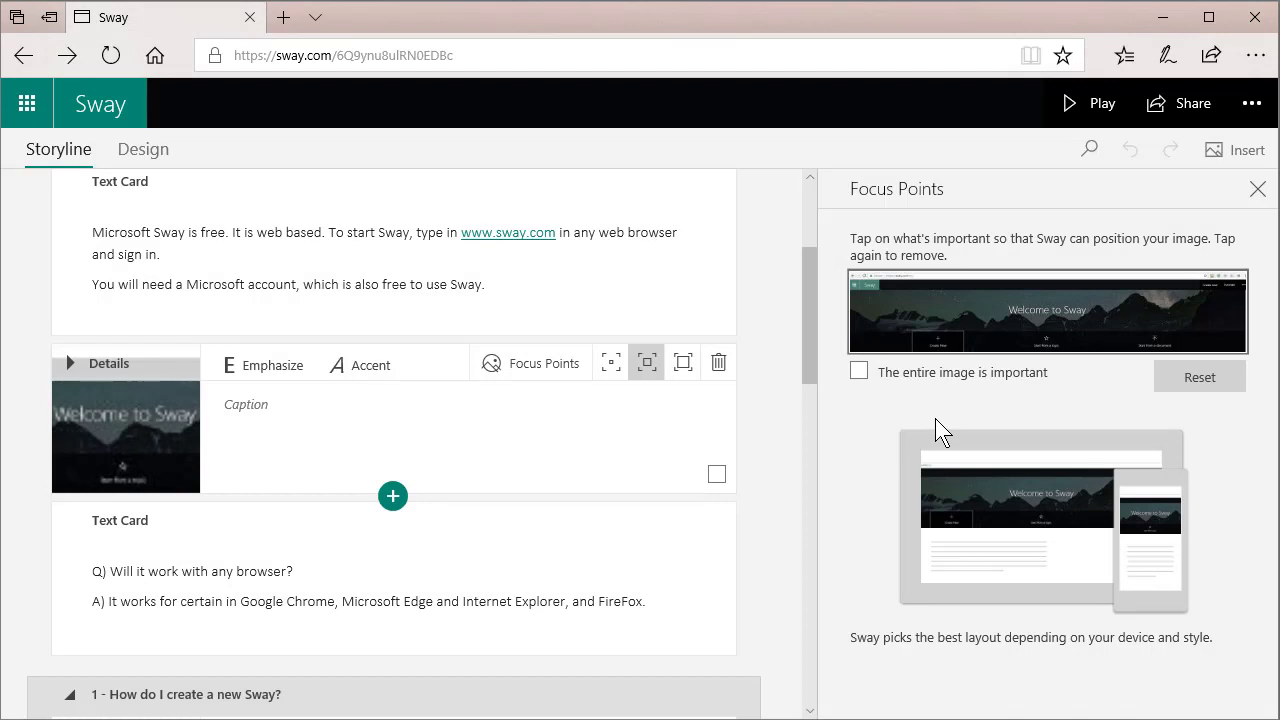
{"action": "left_click", "coordinate": [883, 293]}
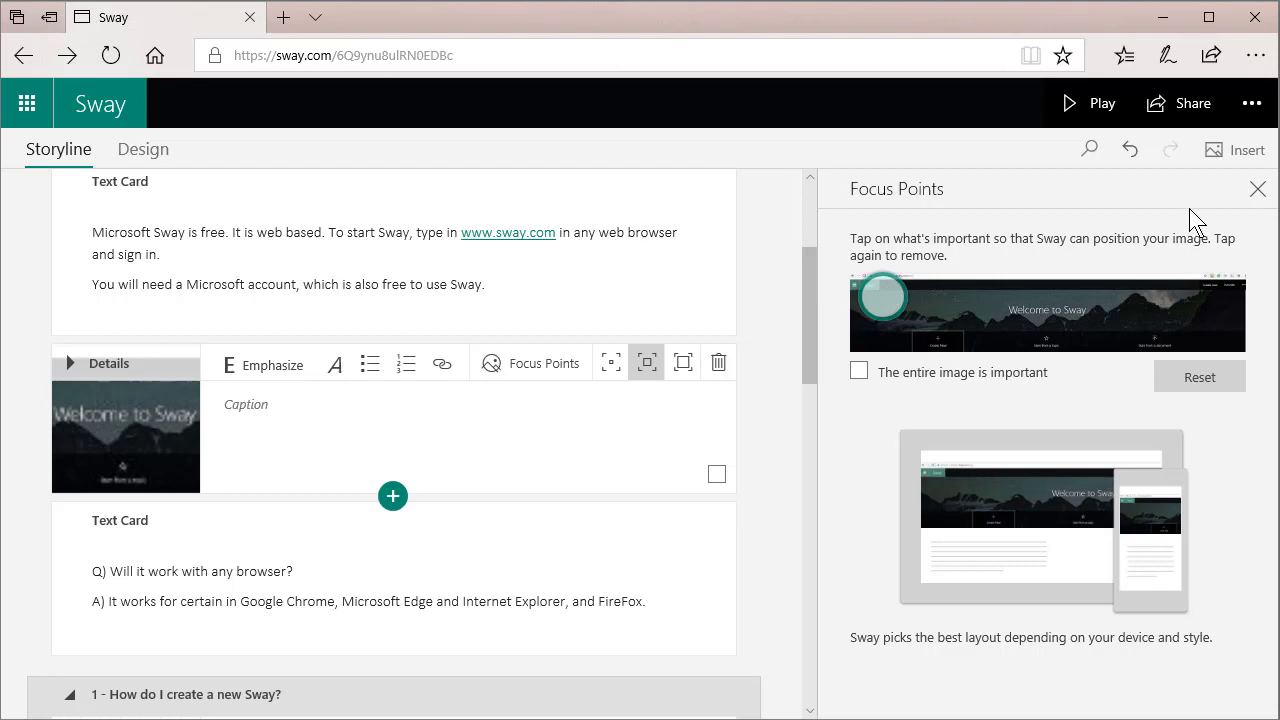
{"action": "left_click", "coordinate": [1256, 189]}
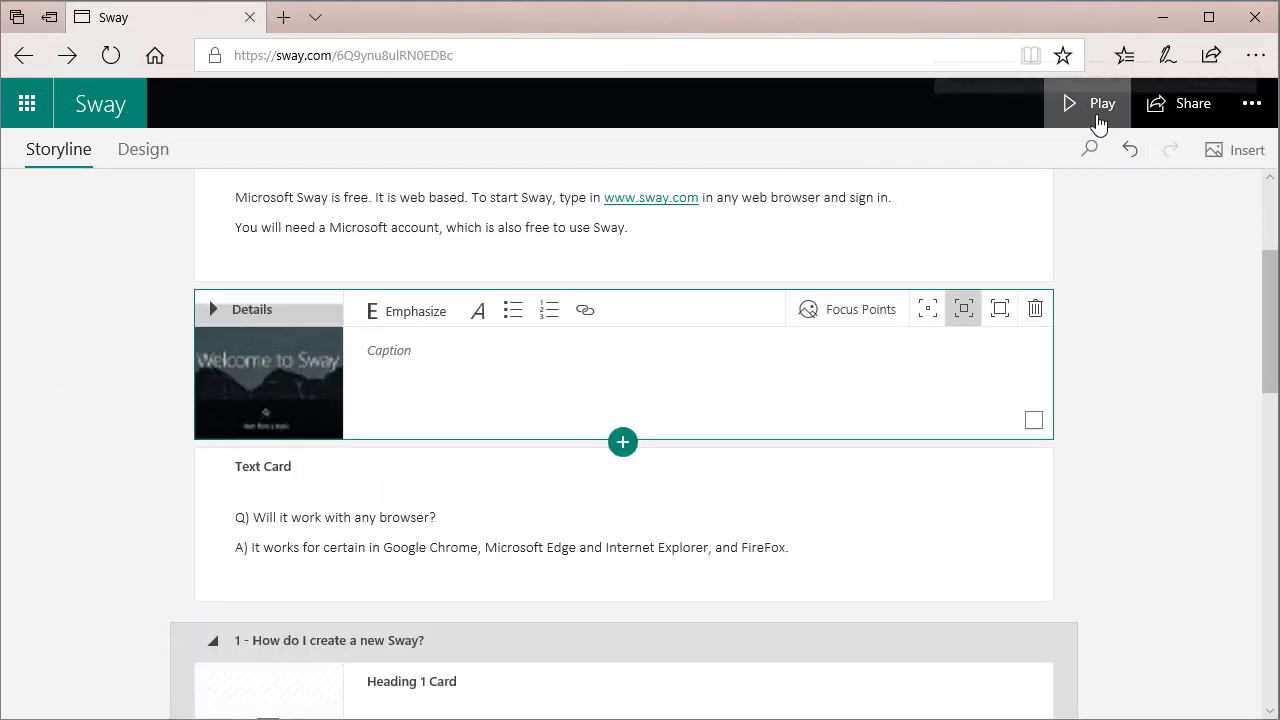
Play the Sway and compare the refocused first image with the image in the How do I create a new Sway? section.
{"action": "left_click", "coordinate": [1097, 112]}
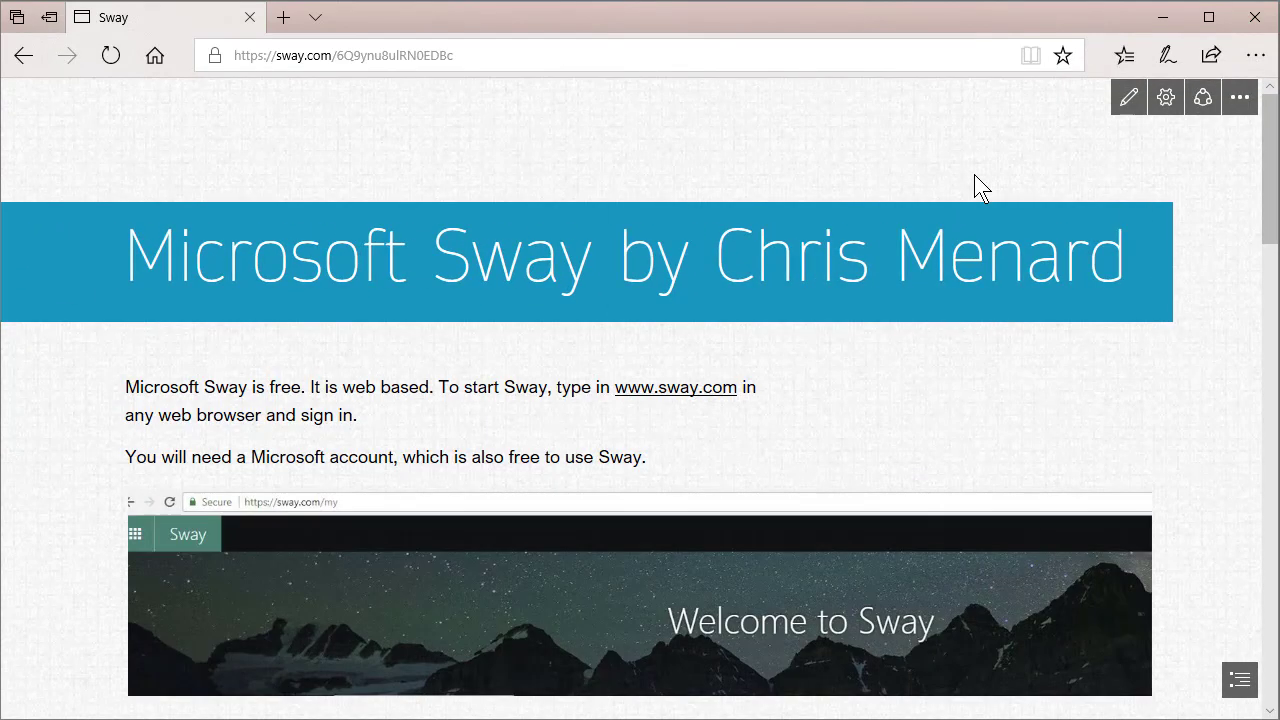
{"action": "scroll", "coordinate": [956, 186], "scroll_direction": "down", "scroll_amount": 1}
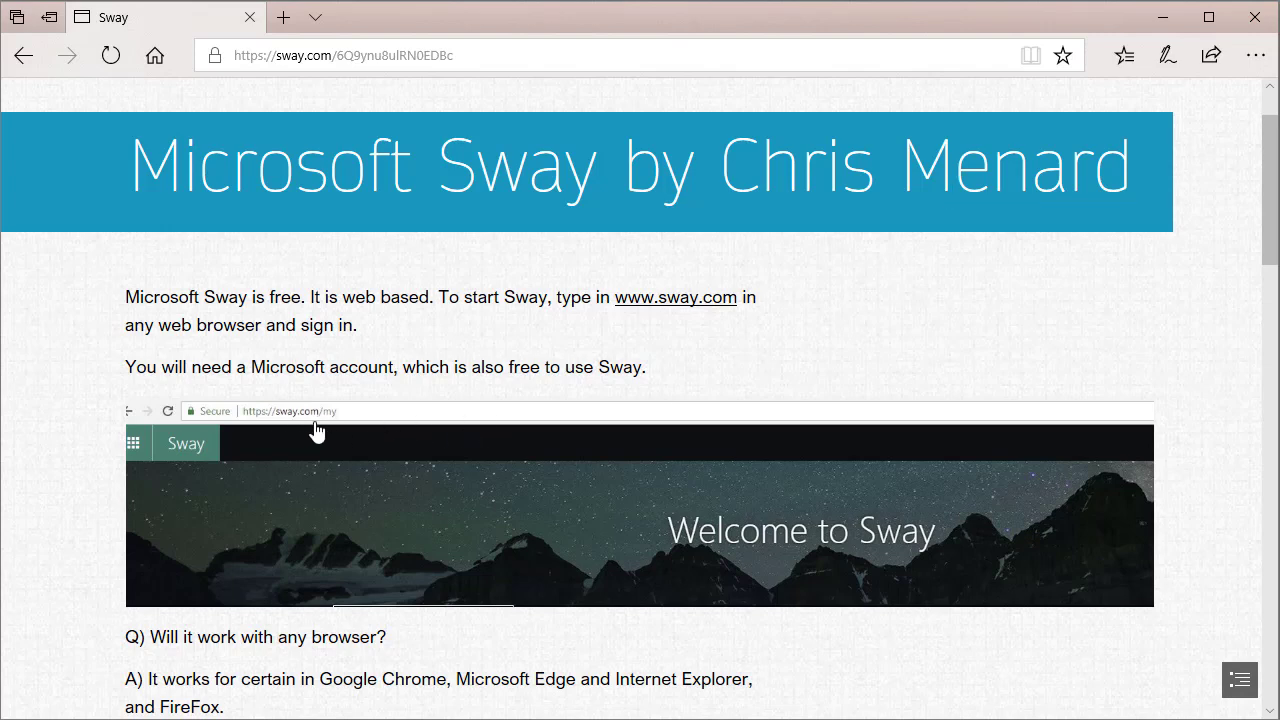
{"action": "scroll", "coordinate": [305, 430], "scroll_direction": "down", "scroll_amount": 1}
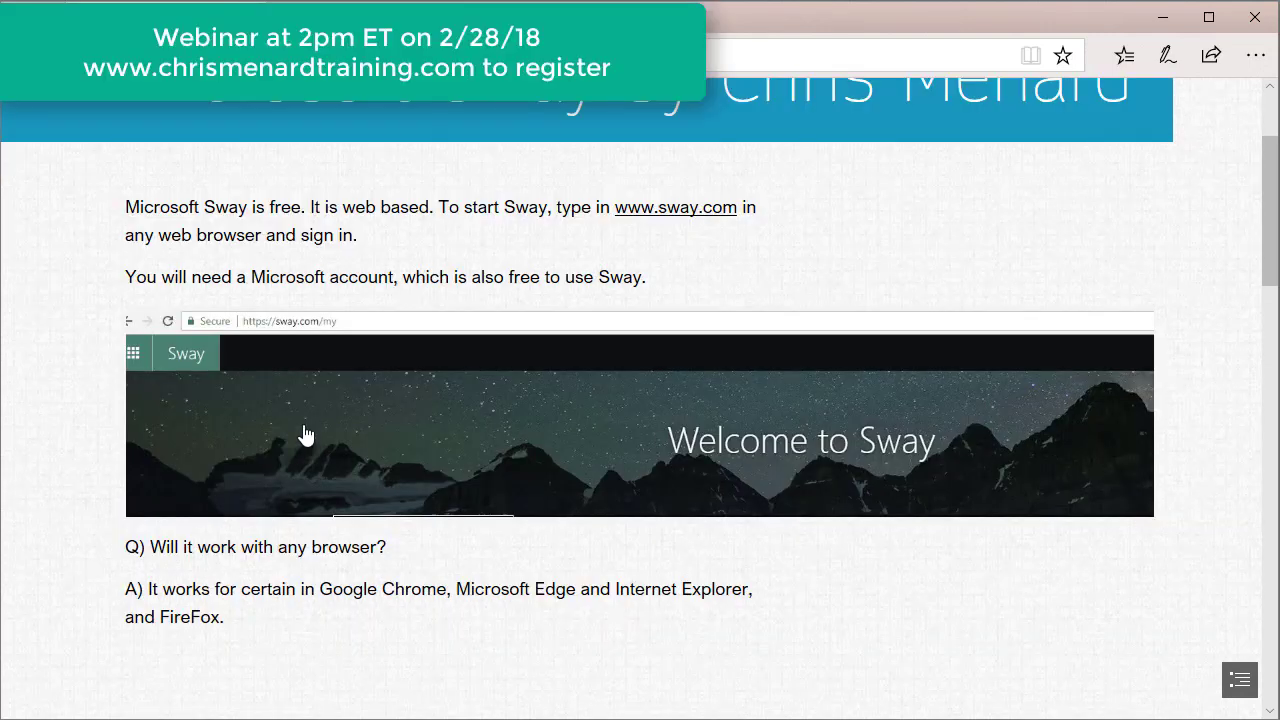
{"action": "scroll", "coordinate": [304, 428], "scroll_direction": "down", "scroll_amount": 3}
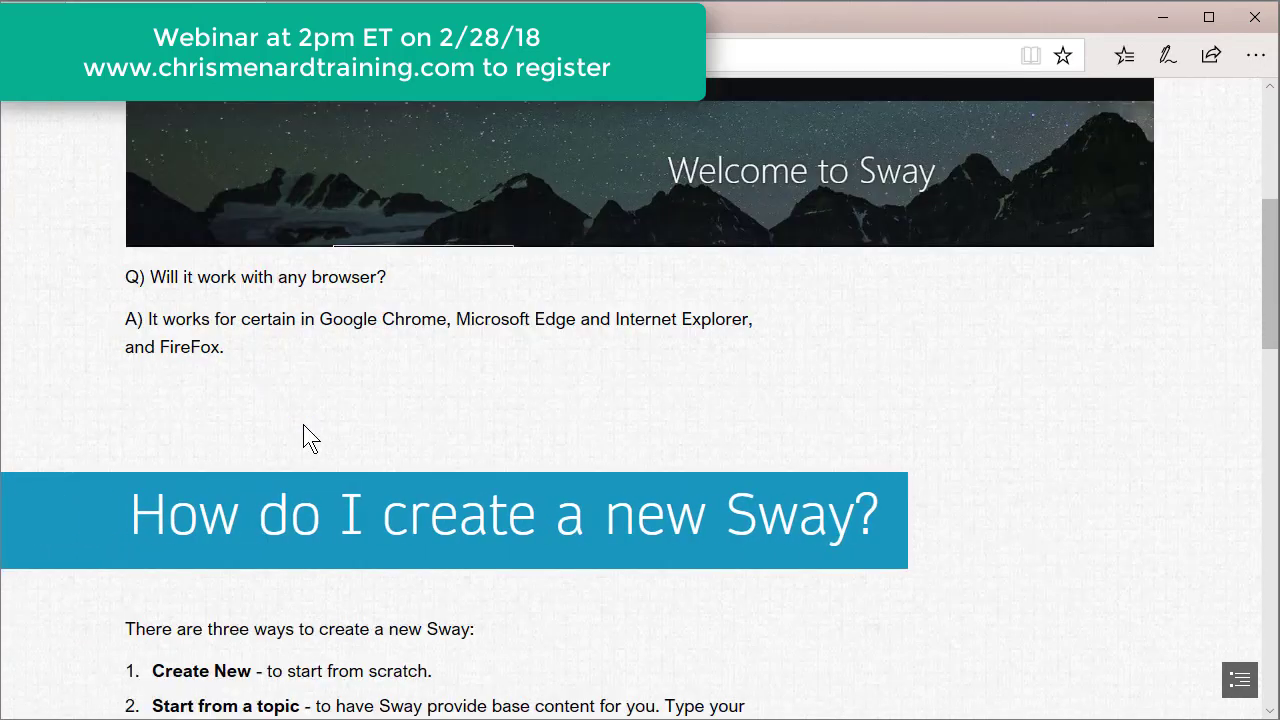
{"action": "scroll", "coordinate": [303, 424], "scroll_direction": "down", "scroll_amount": 5}
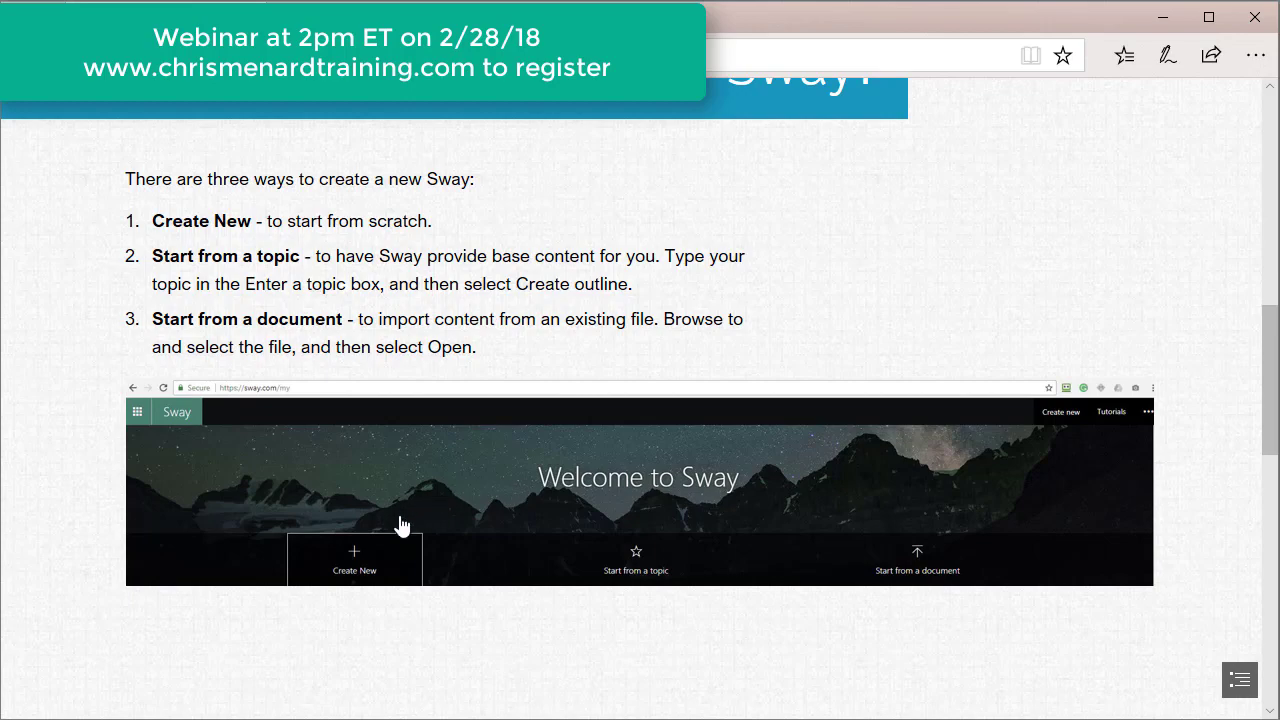
{"action": "scroll", "coordinate": [780, 495], "scroll_direction": "up", "scroll_amount": 10}
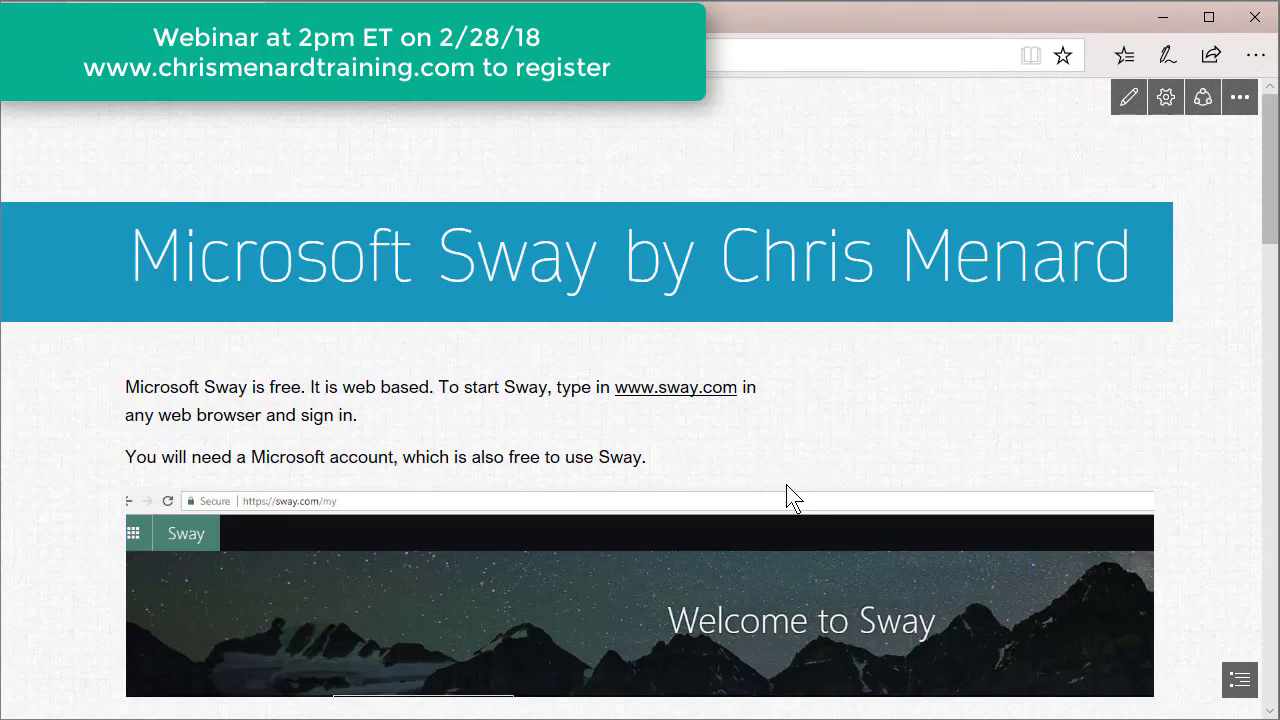